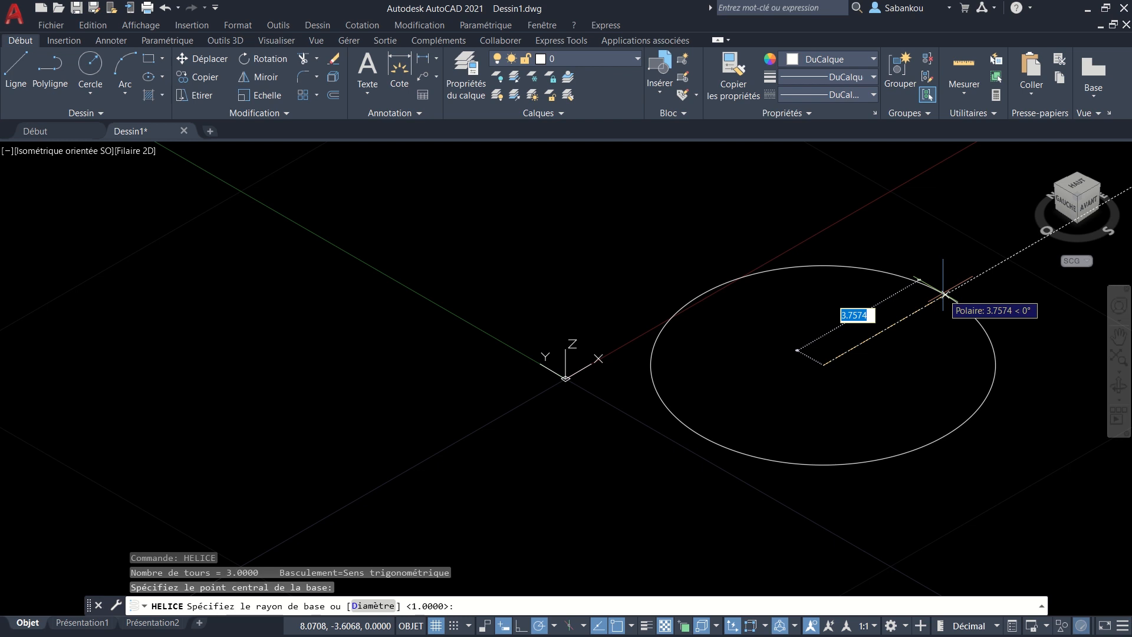
- Set both the base radius and the top radius of the helix to 50
{"action": "type", "text": "50"}
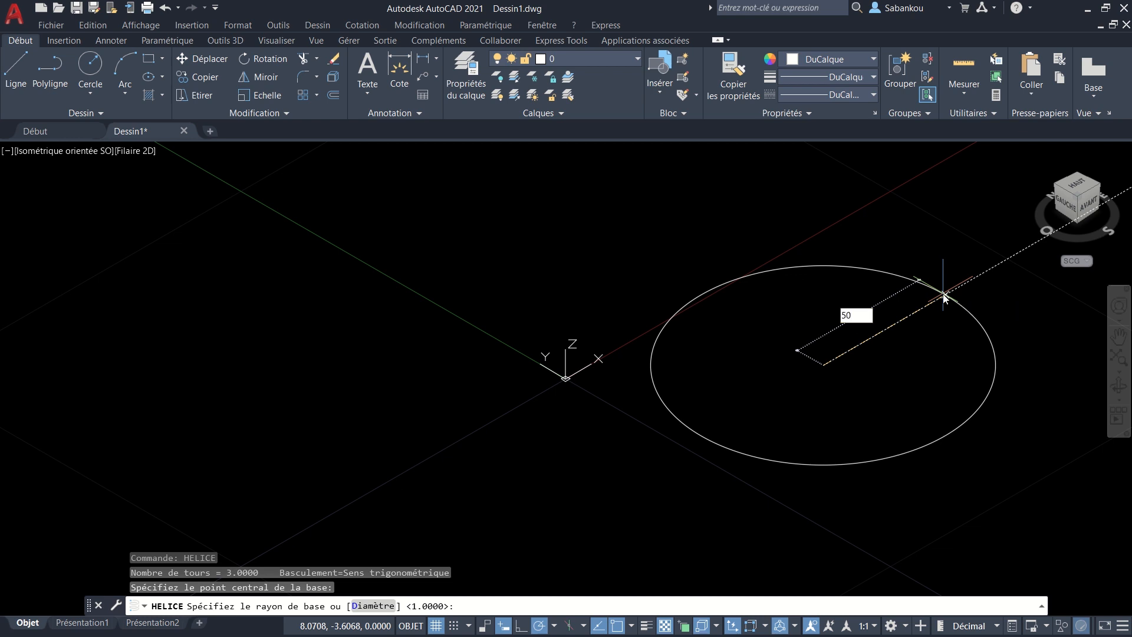
{"action": "key", "text": "Return"}
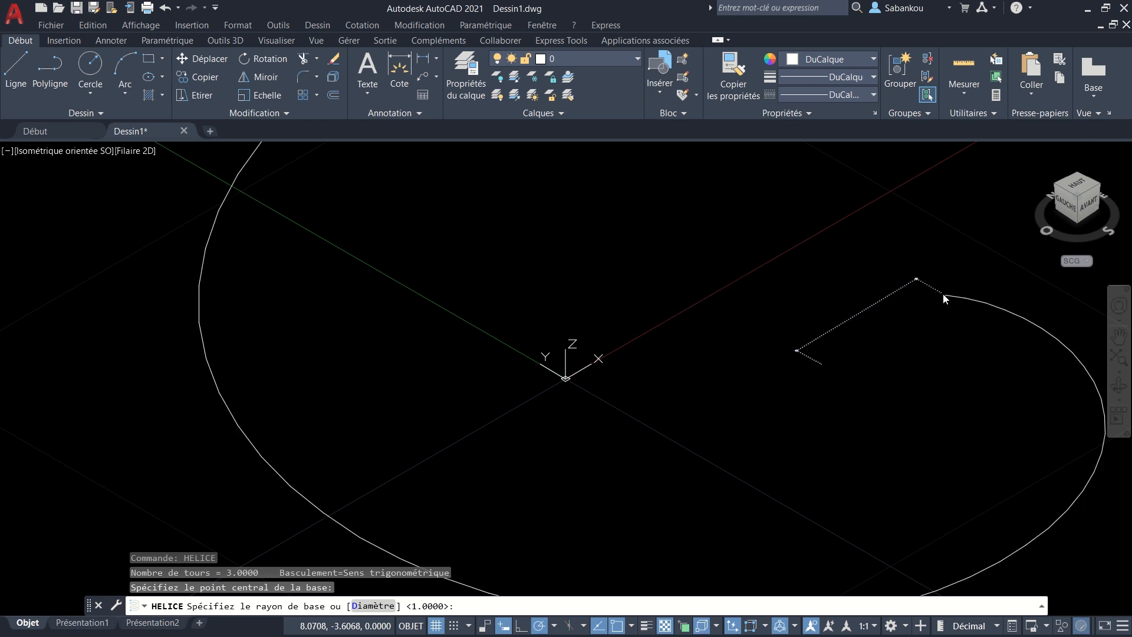
{"action": "scroll", "coordinate": [924, 302], "scroll_direction": "down", "scroll_amount": 5}
{"action": "scroll", "coordinate": [925, 302], "scroll_direction": "down", "scroll_amount": 6}
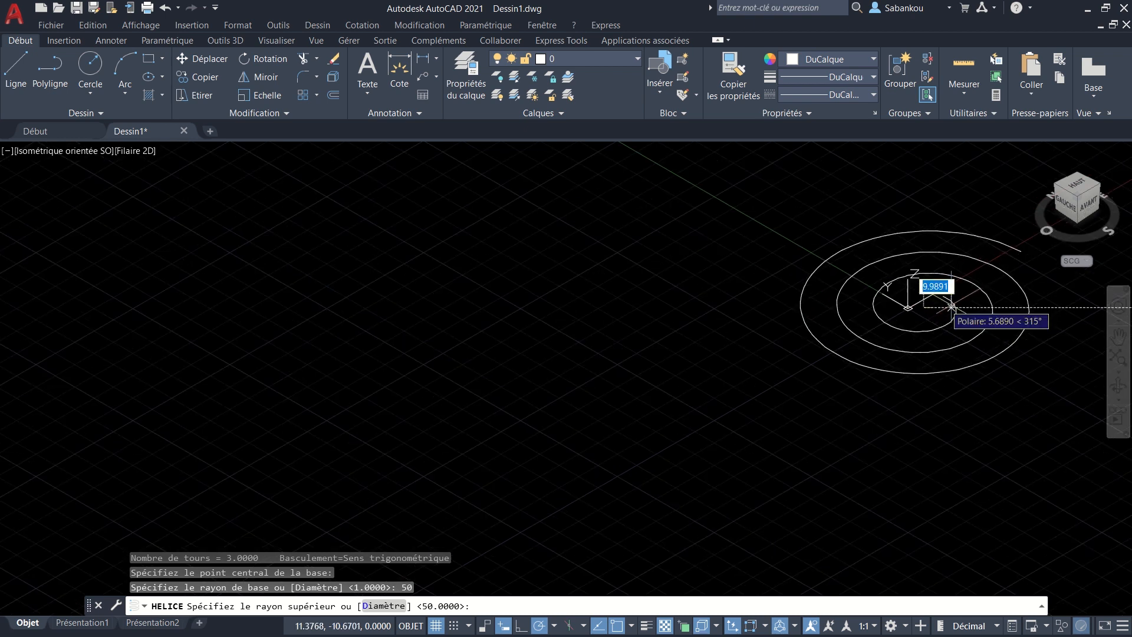
{"action": "middle_click_drag", "start_coordinate": [951, 307], "coordinate": [739, 355]}
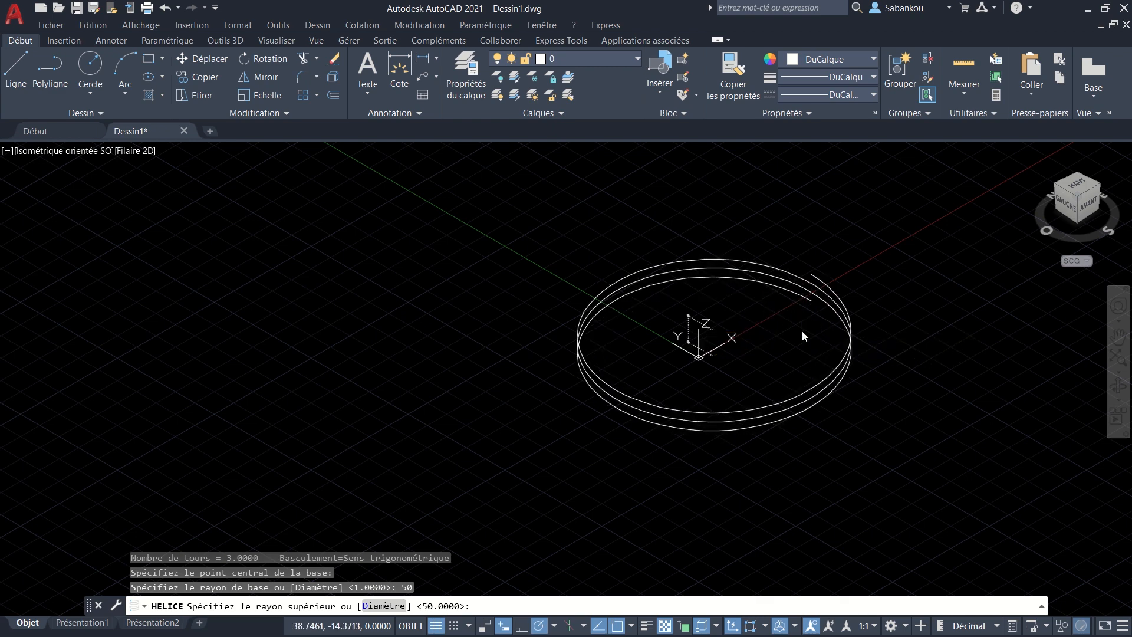
{"action": "key", "text": "Return"}
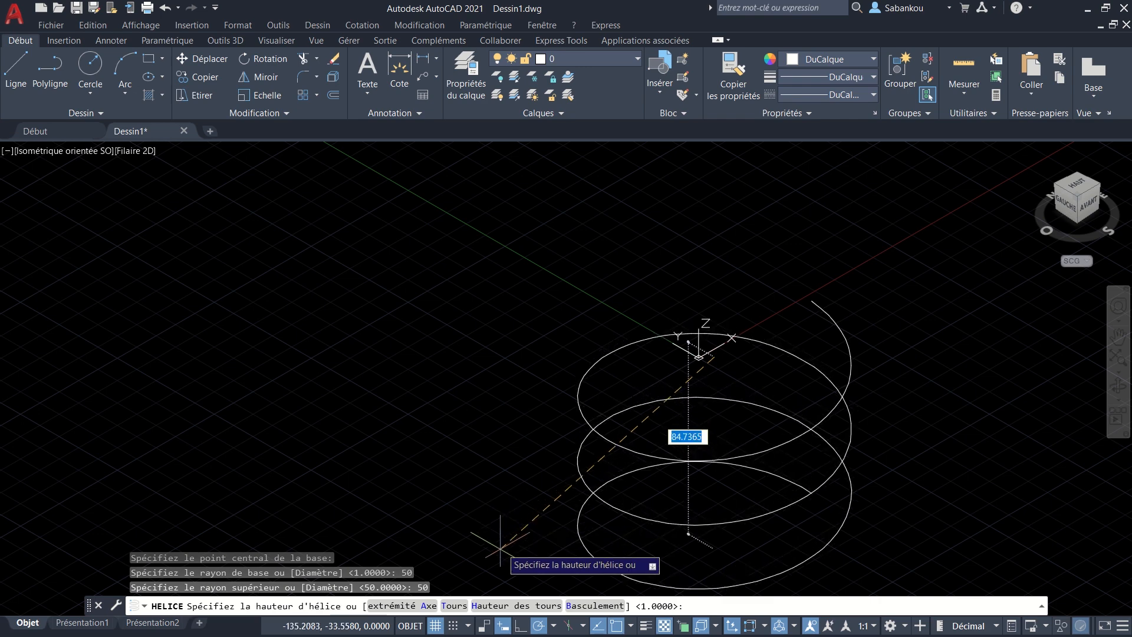
- Give the helix 5.25 turns with a distance of 15 between turns, extending it downward from its base
{"action": "left_click", "coordinate": [454, 606]}
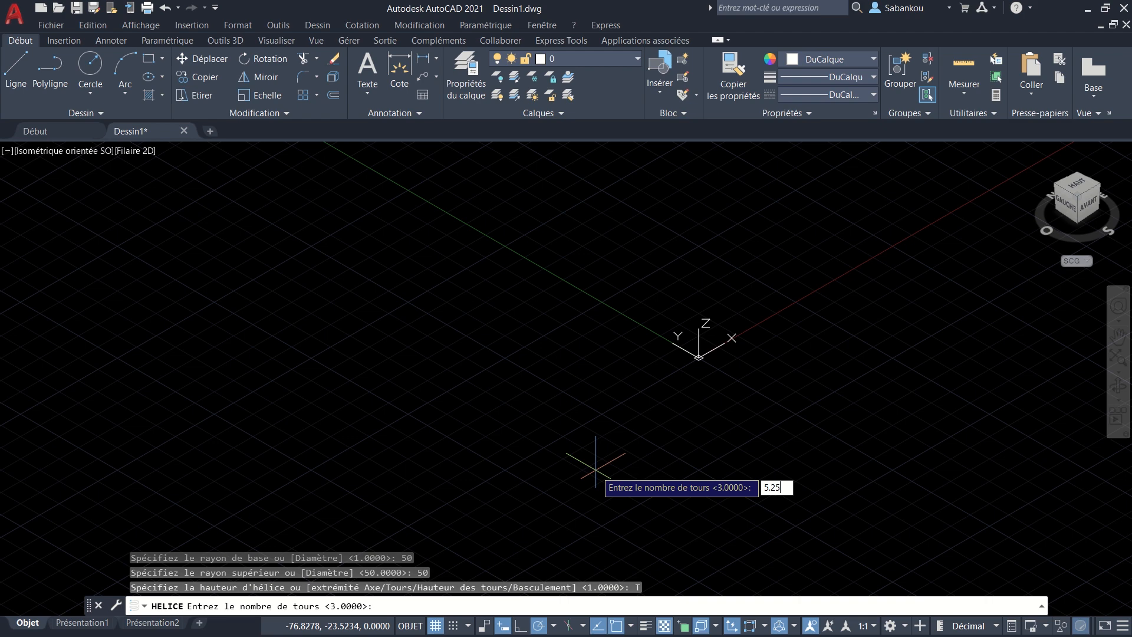
{"action": "key", "text": "Return"}
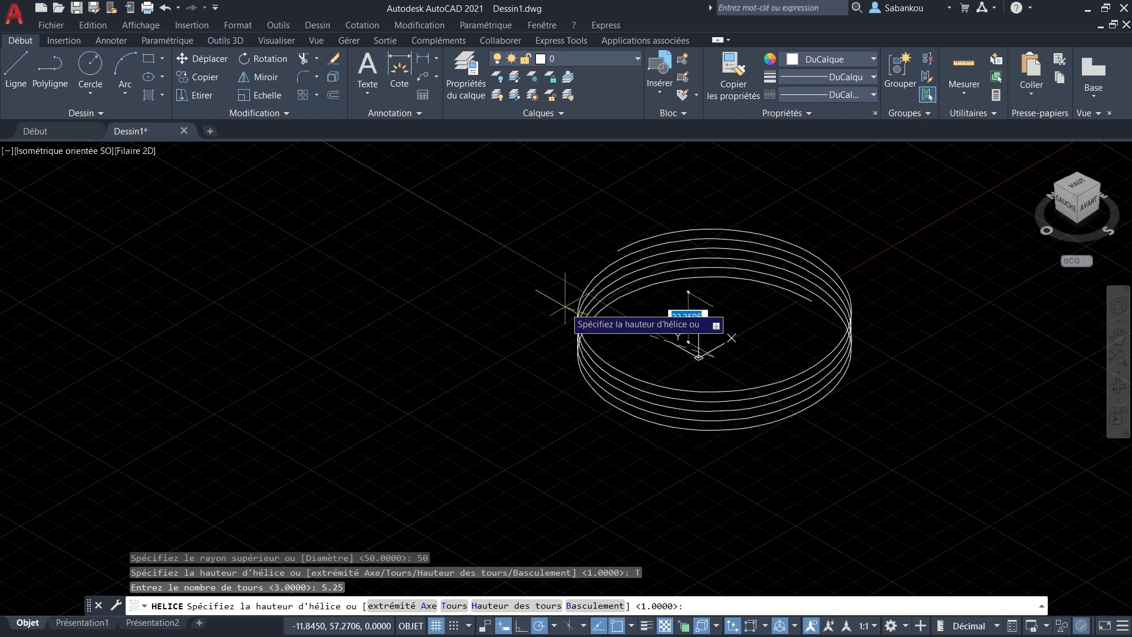
{"action": "left_click", "coordinate": [535, 607]}
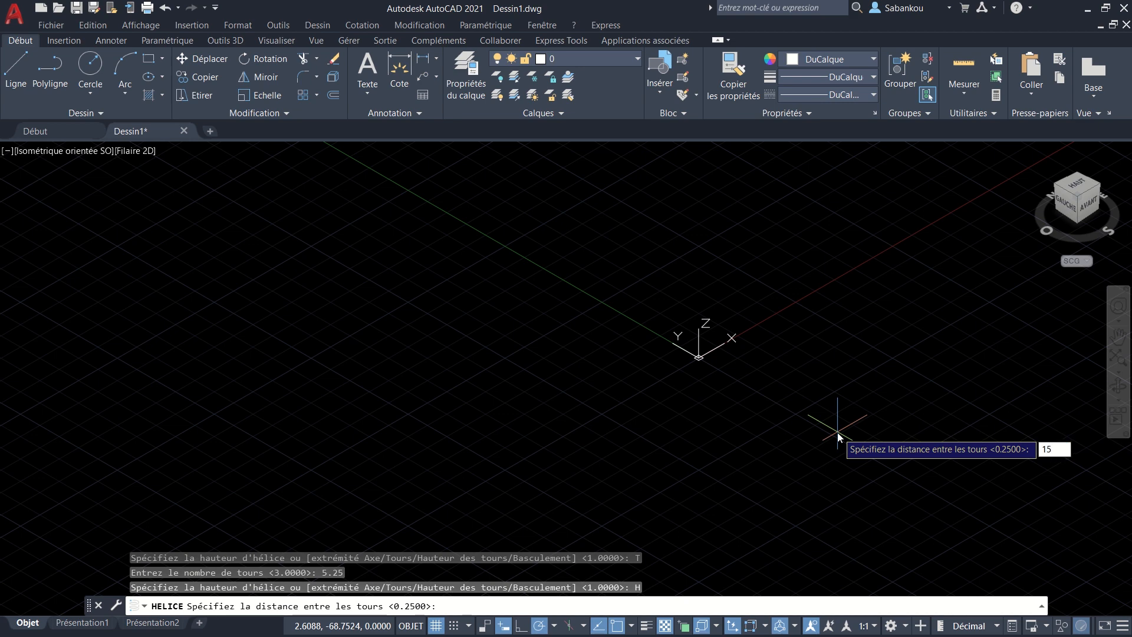
{"action": "key", "text": "Return"}
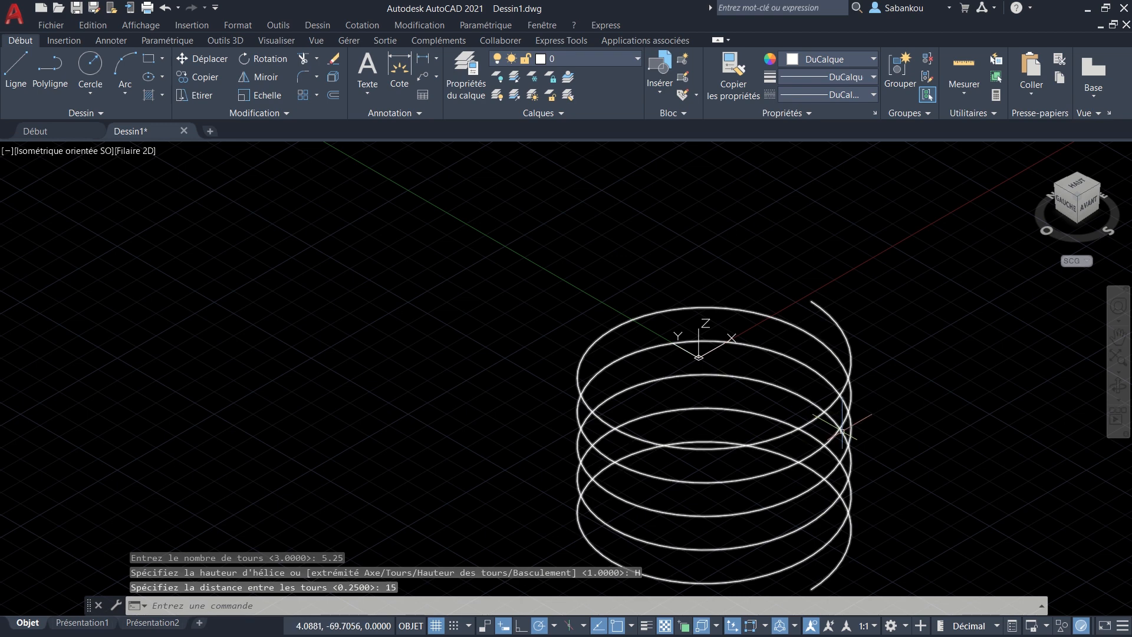
- Draw a 500-unit line from the helix's upper end at 90°, parallel to the positive Y axis
{"action": "mouse_move", "coordinate": [943, 451]}
{"action": "middle_mouse_down"}
{"action": "mouse_move", "coordinate": [923, 459]}
{"action": "mouse_move", "coordinate": [868, 416]}
{"action": "middle_mouse_up"}
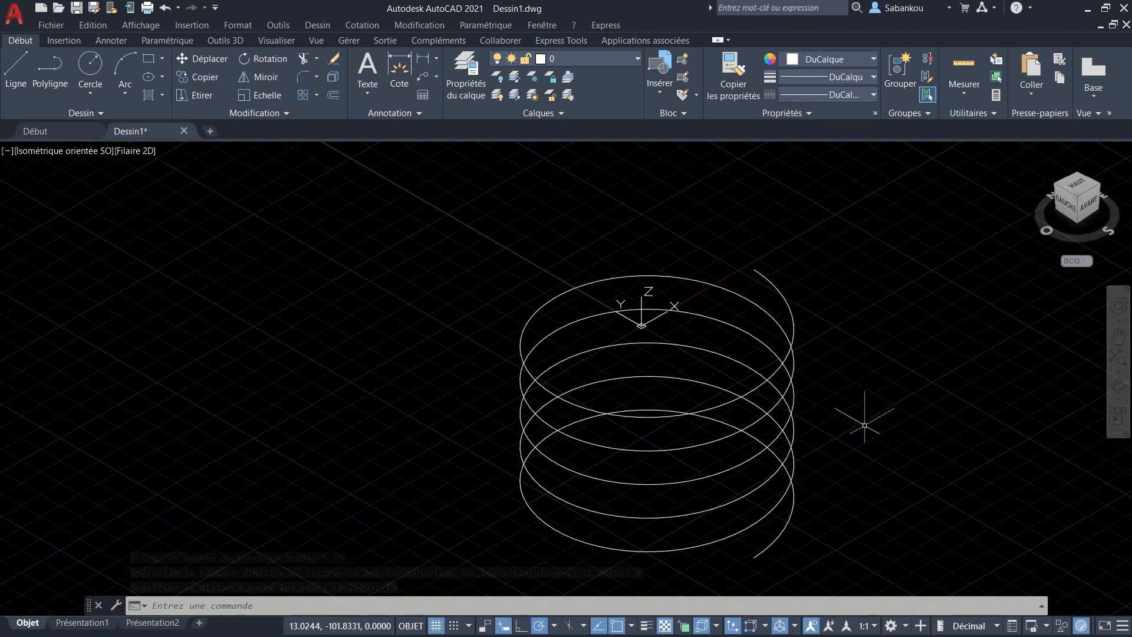
{"action": "scroll", "coordinate": [873, 402], "scroll_direction": "down", "scroll_amount": 2}
{"action": "middle_click_drag", "start_coordinate": [873, 402], "coordinate": [815, 401]}
{"action": "type", "text": "LI"}
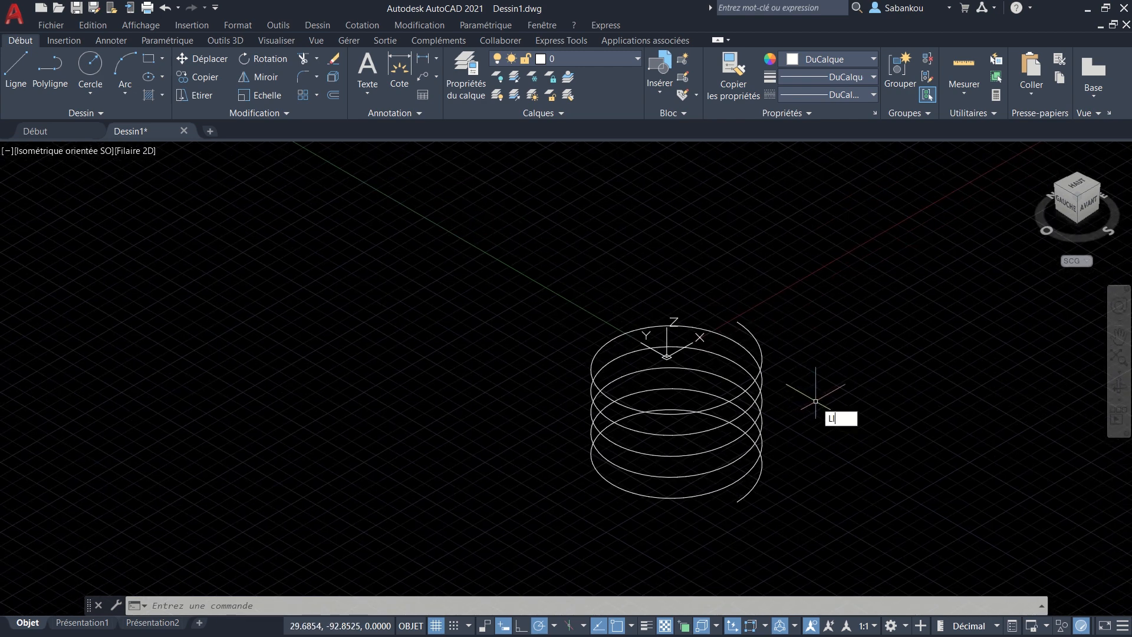
{"action": "type", "text": "GNE"}
{"action": "key", "text": "Return"}
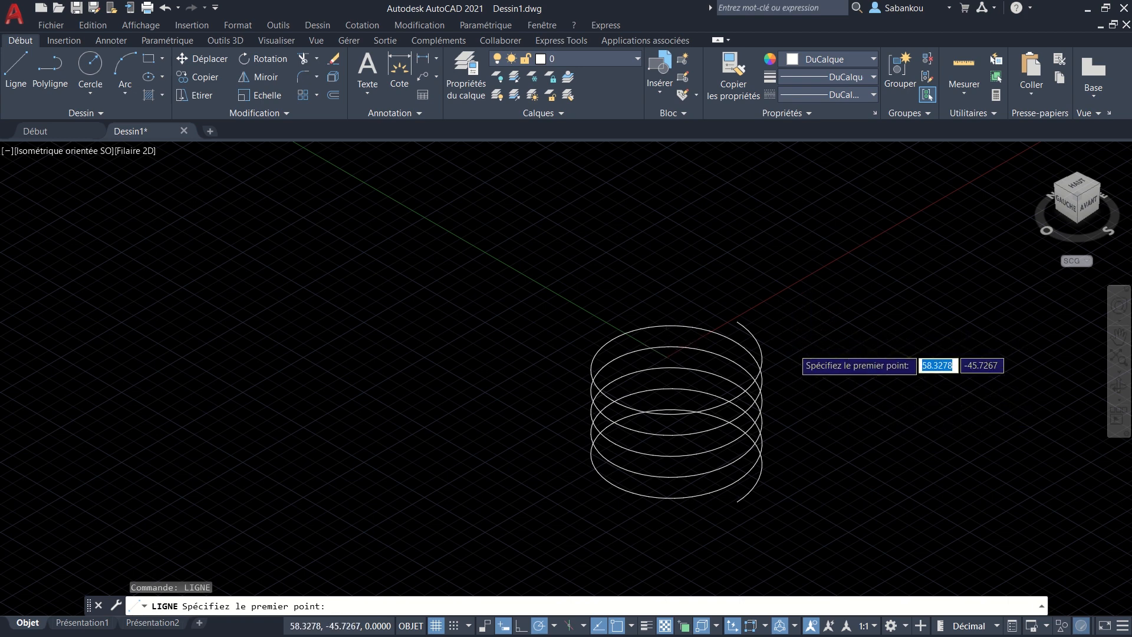
{"action": "scroll", "coordinate": [796, 348], "scroll_direction": "up", "scroll_amount": 2}
{"action": "scroll", "coordinate": [795, 346], "scroll_direction": "up", "scroll_amount": 5}
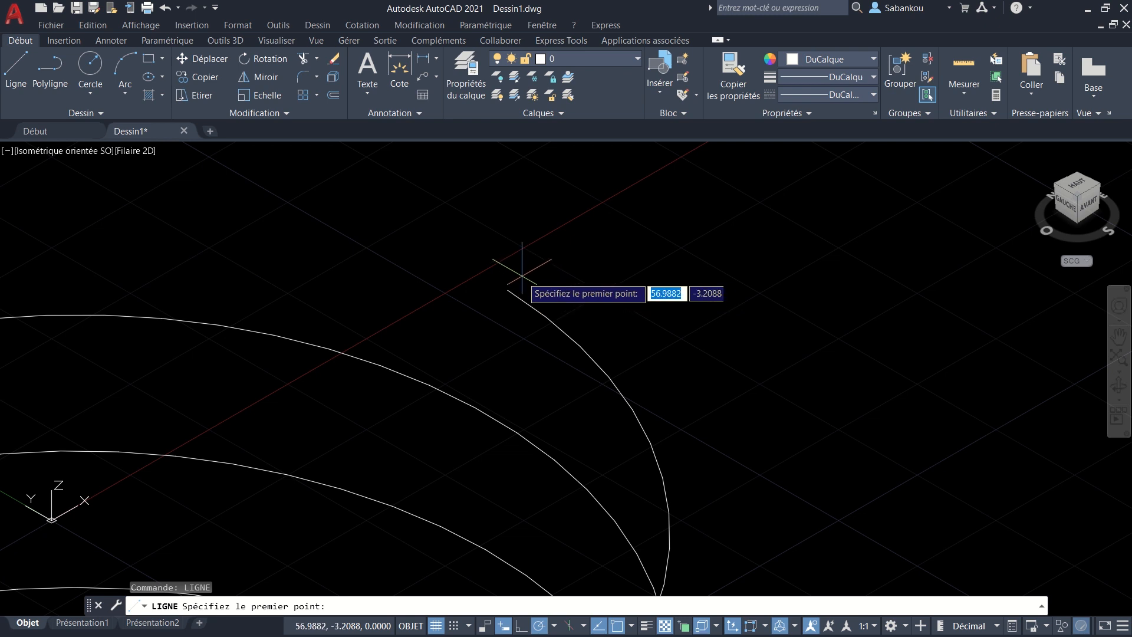
{"action": "scroll", "coordinate": [512, 285], "scroll_direction": "up", "scroll_amount": 1}
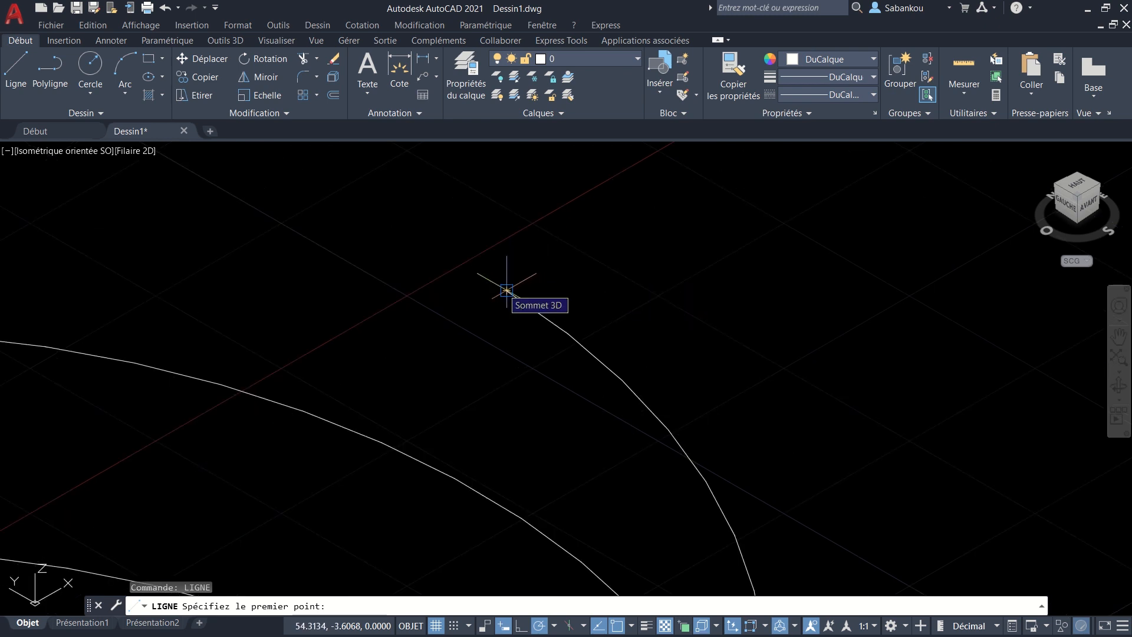
{"action": "left_click", "coordinate": [507, 290]}
{"action": "scroll", "coordinate": [542, 275], "scroll_direction": "down", "scroll_amount": 4}
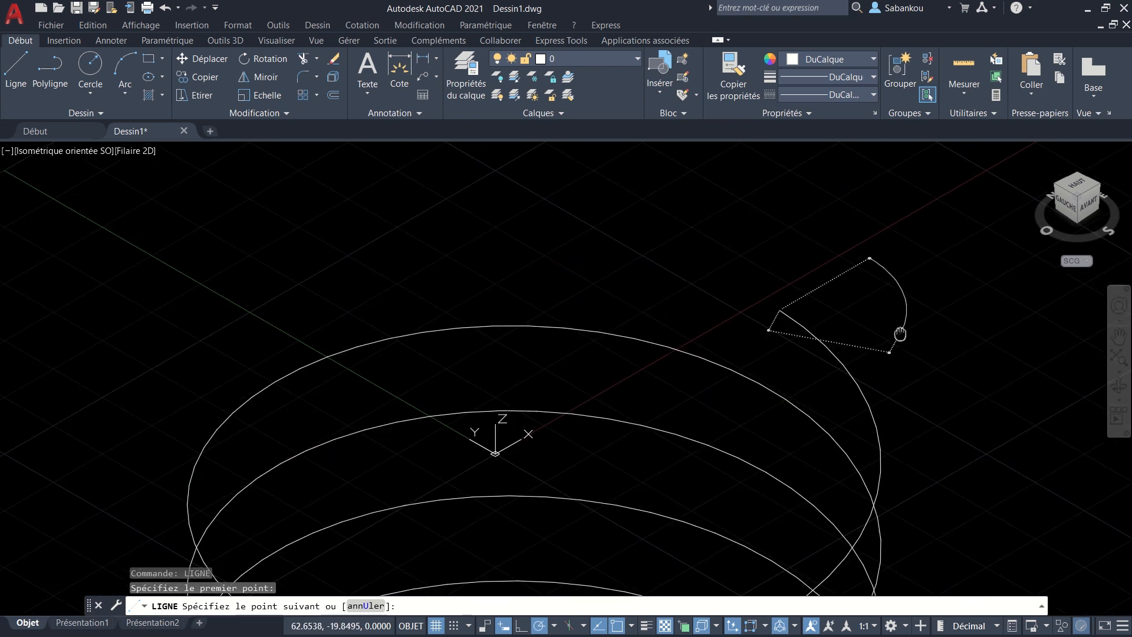
{"action": "scroll", "coordinate": [737, 260], "scroll_direction": "down", "scroll_amount": 4}
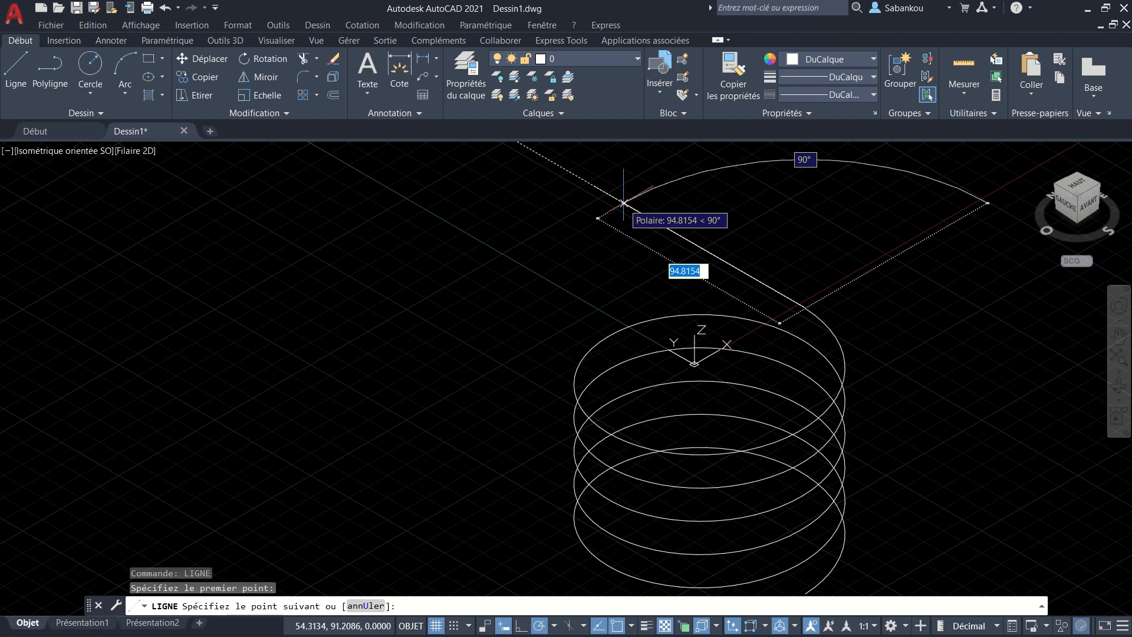
{"action": "type", "text": "500"}
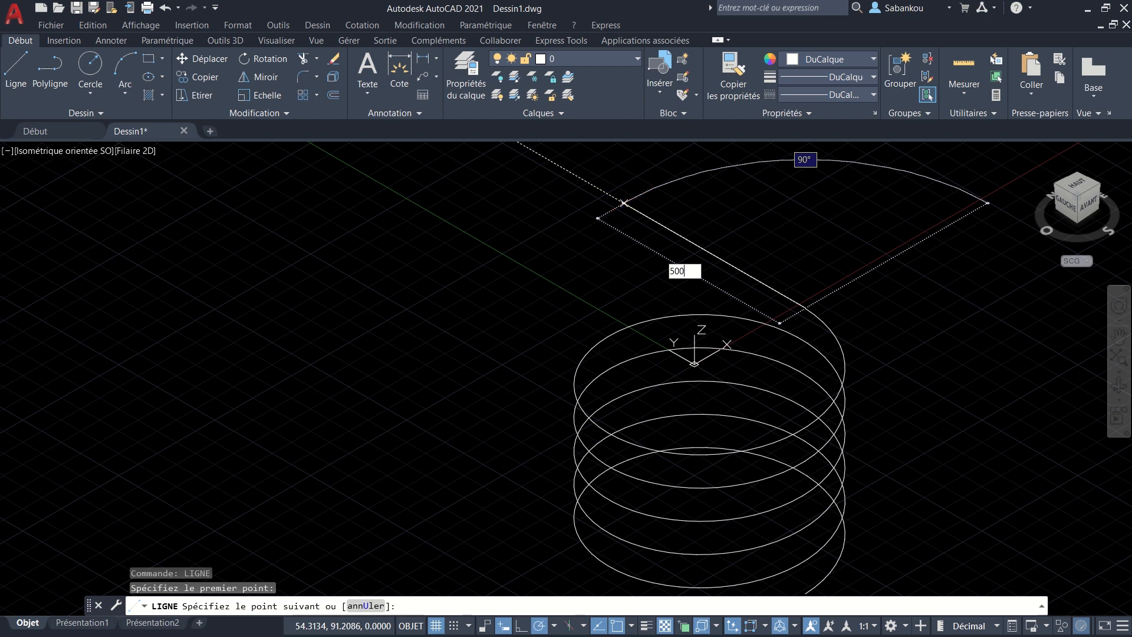
{"action": "key", "text": "Return"}
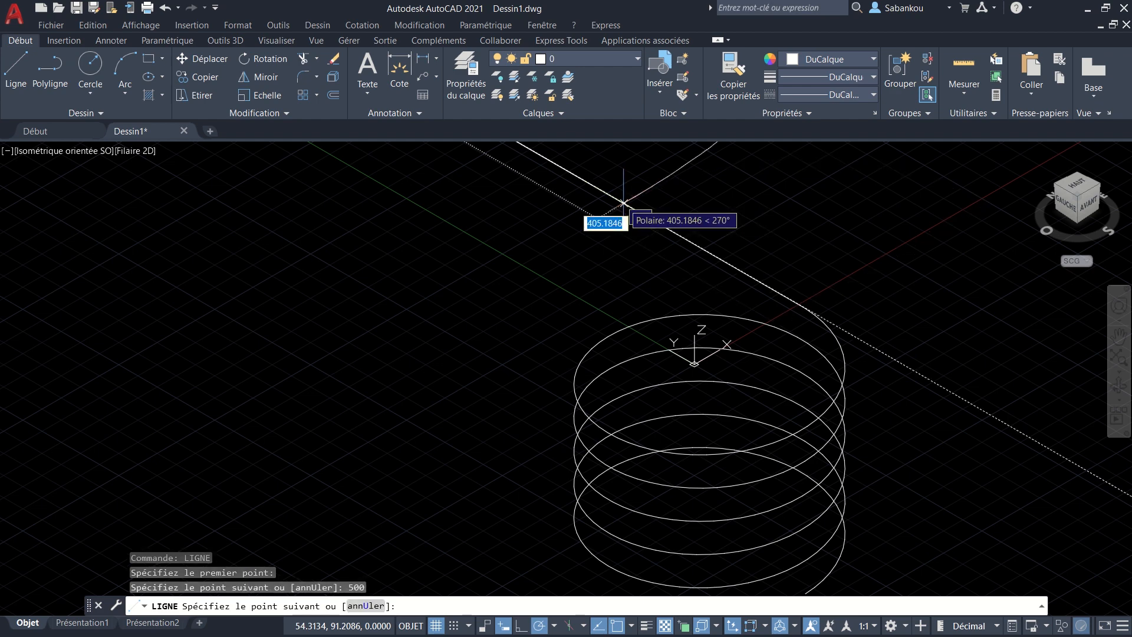
{"action": "scroll", "coordinate": [454, 330], "scroll_direction": "down", "scroll_amount": 2}
{"action": "scroll", "coordinate": [385, 334], "scroll_direction": "down", "scroll_amount": 3}
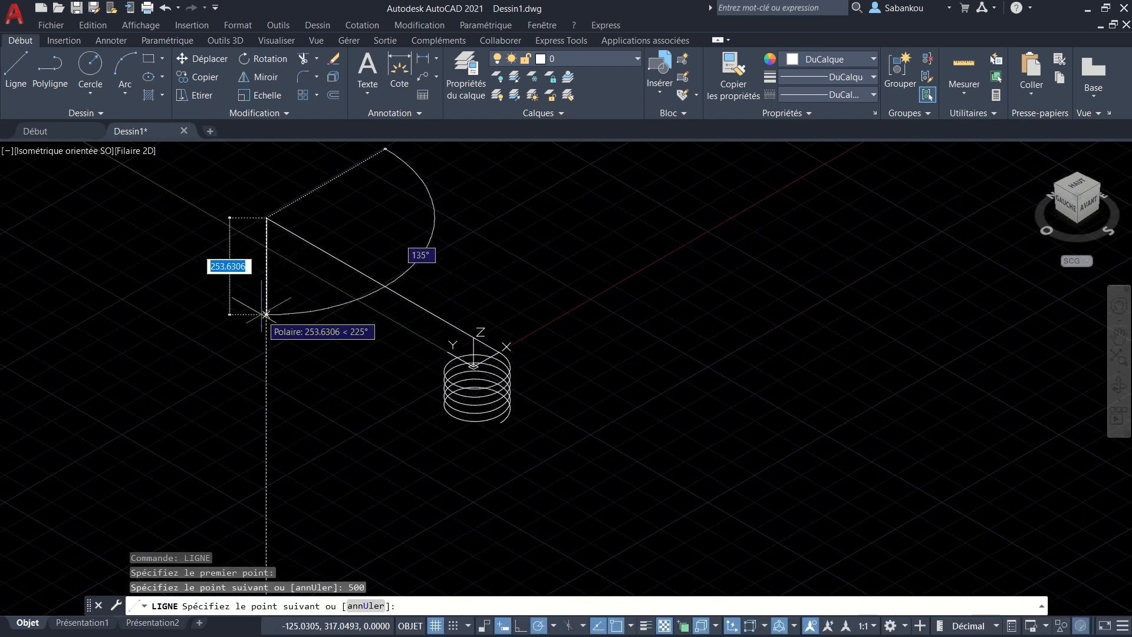
{"action": "key", "text": "Return"}
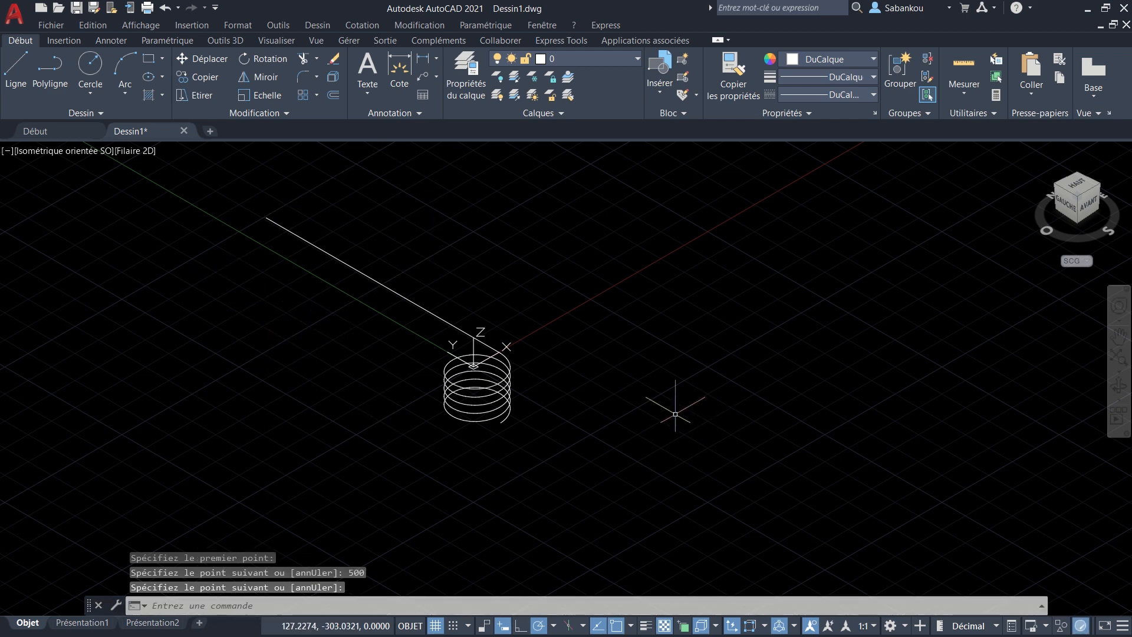
- Draw a second 500-unit line from the helix's lower end at 180°, parallel to the negative X axis
{"action": "middle_click_drag", "start_coordinate": [588, 412], "coordinate": [721, 380]}
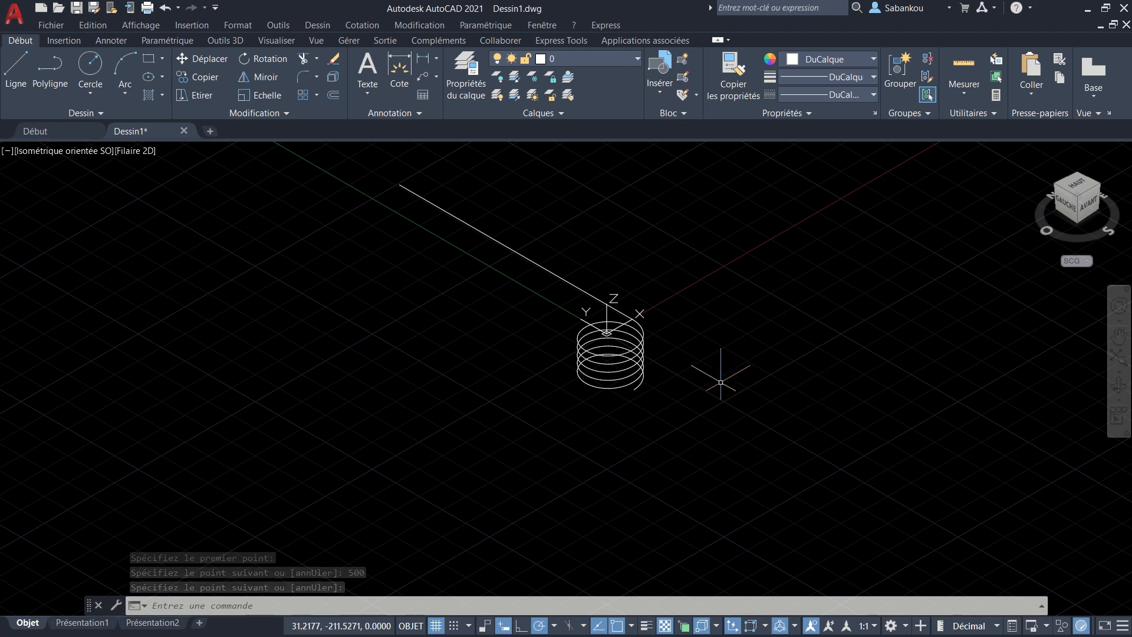
{"action": "key", "text": "Return"}
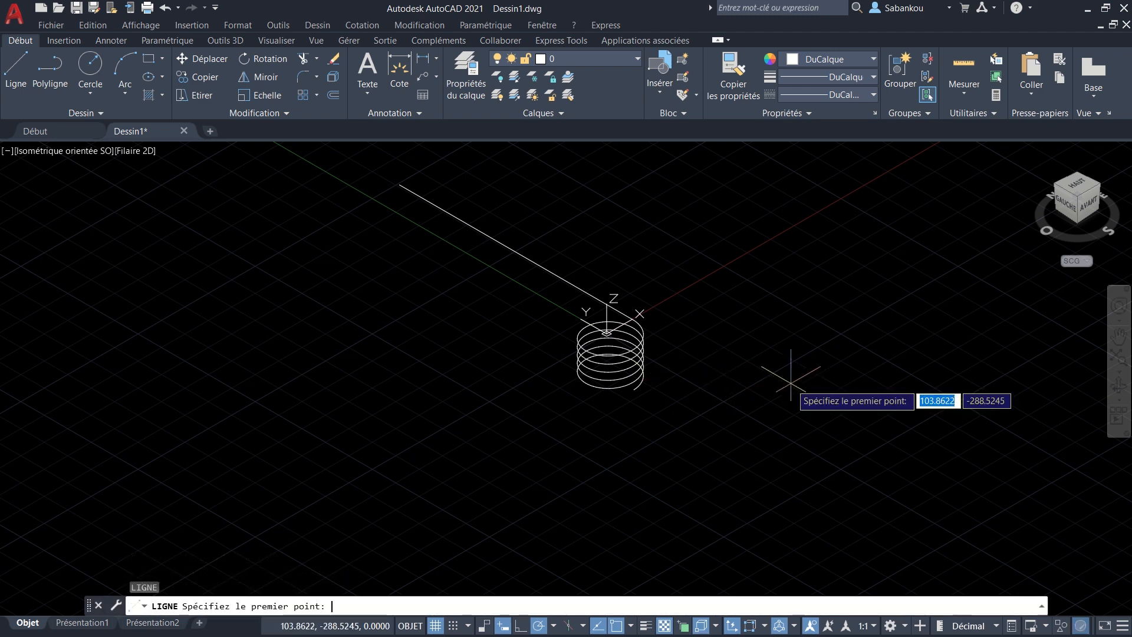
{"action": "scroll", "coordinate": [737, 384], "scroll_direction": "up", "scroll_amount": 10}
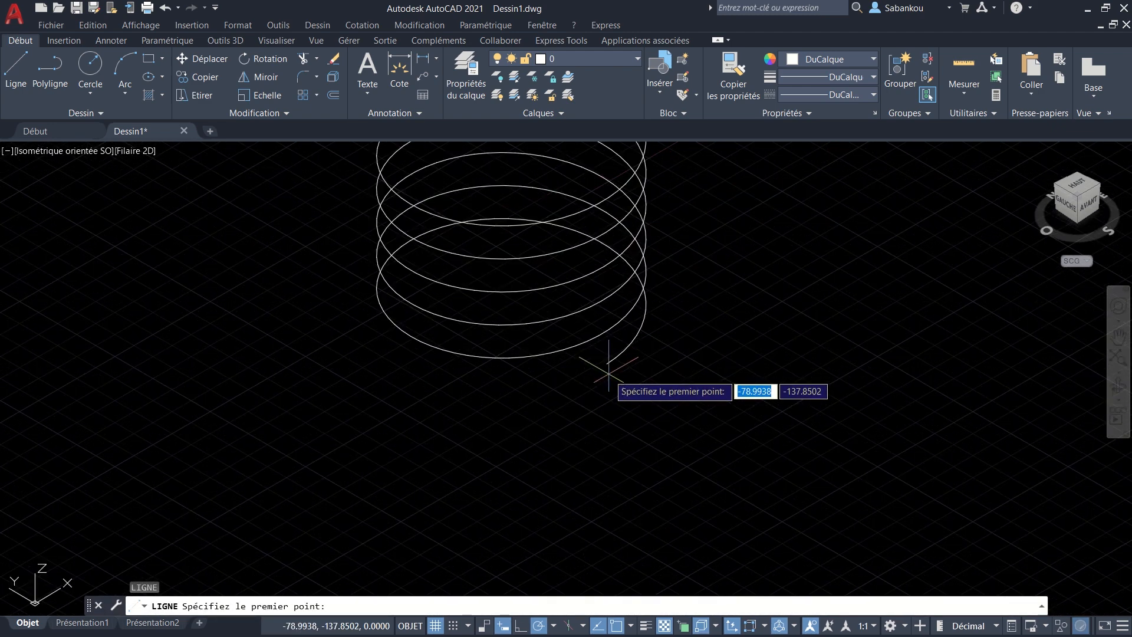
{"action": "scroll", "coordinate": [590, 344], "scroll_direction": "up", "scroll_amount": 3}
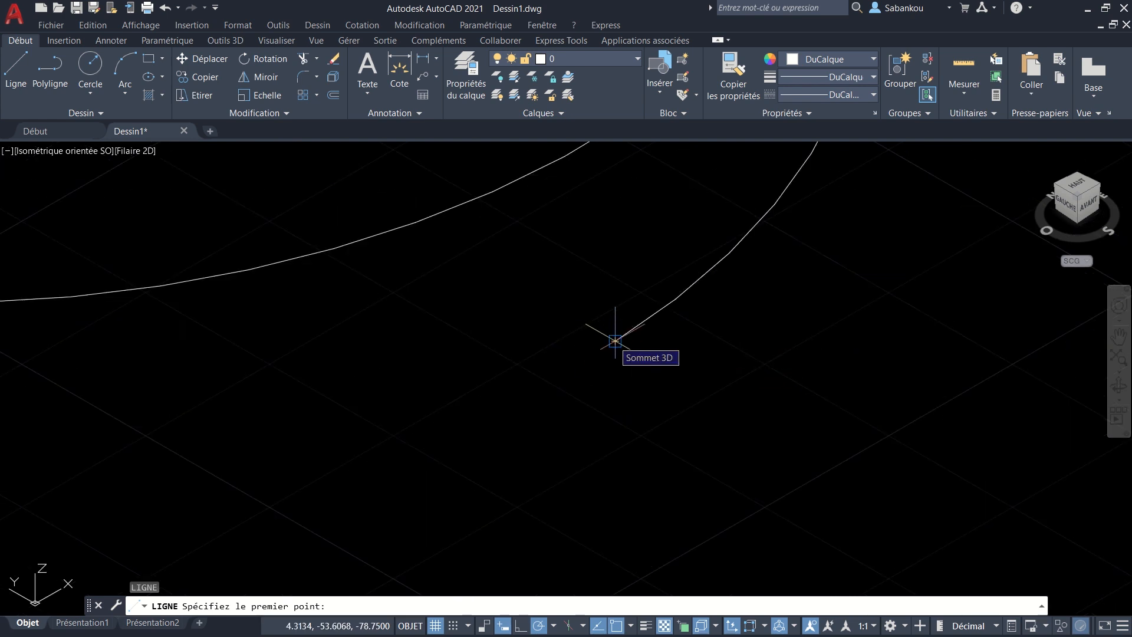
{"action": "left_click", "coordinate": [615, 341]}
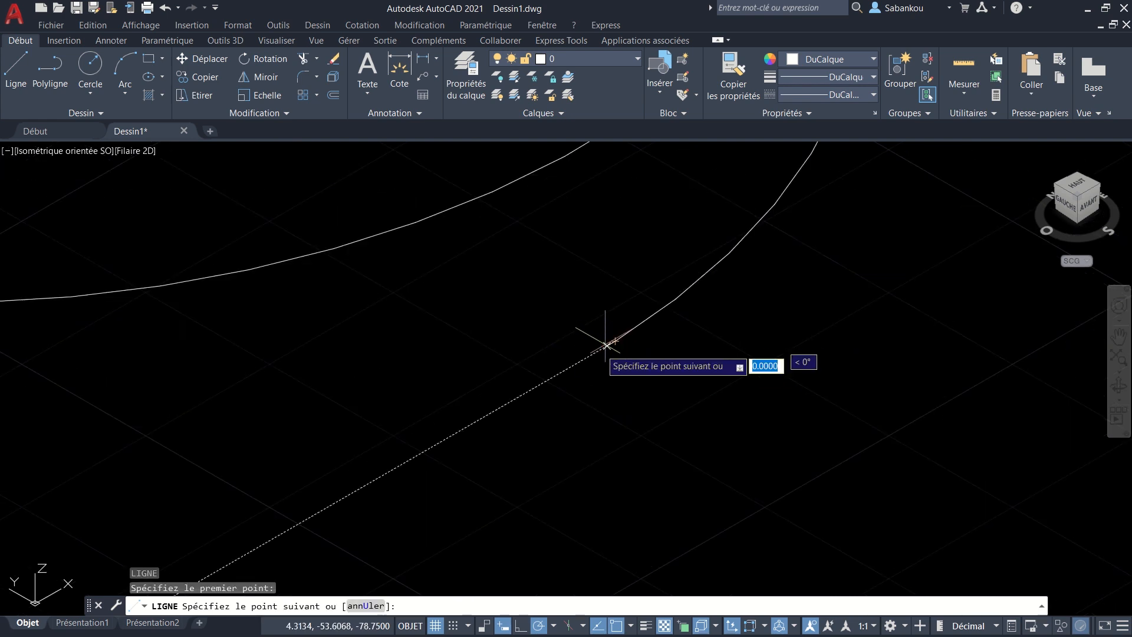
{"action": "scroll", "coordinate": [606, 328], "scroll_direction": "down", "scroll_amount": 5}
{"action": "scroll", "coordinate": [682, 409], "scroll_direction": "down", "scroll_amount": 3}
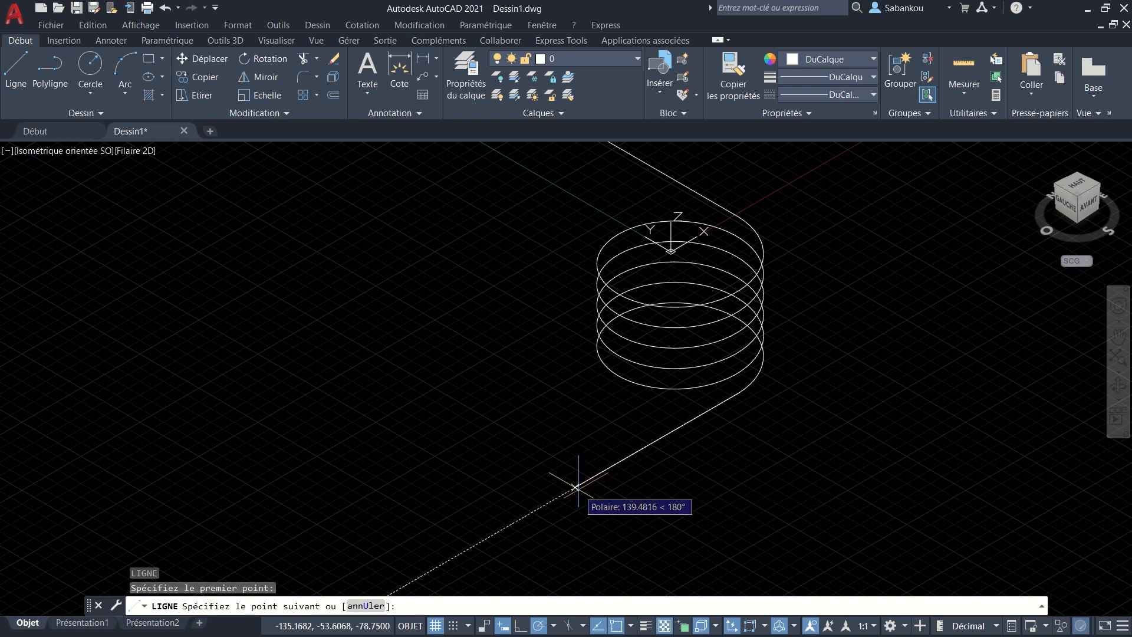
{"action": "type", "text": "500"}
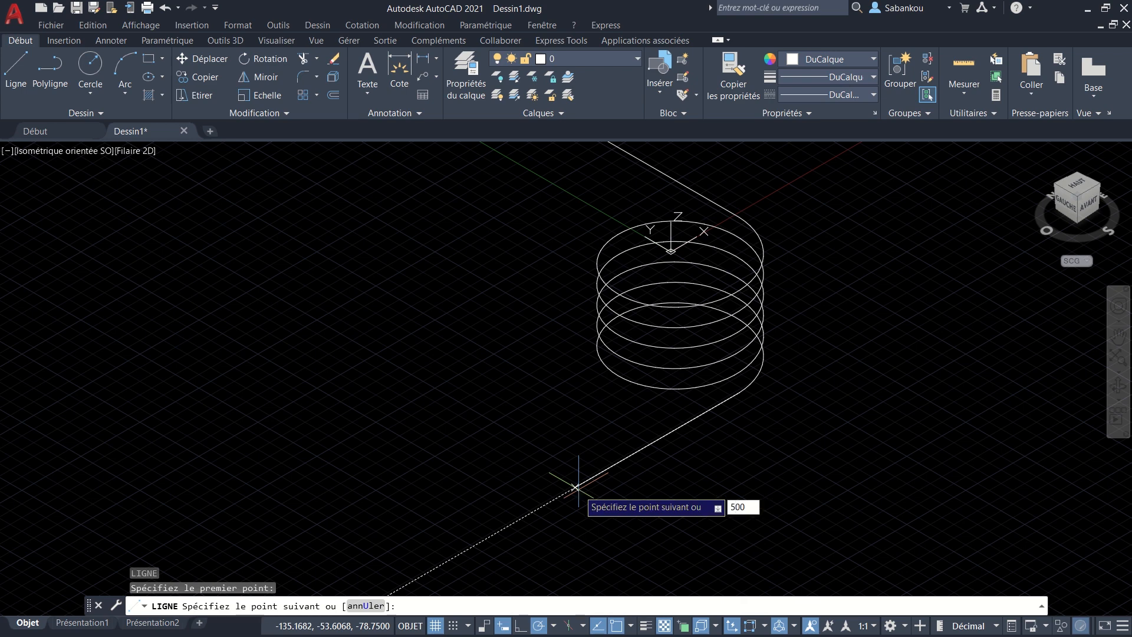
{"action": "key", "text": "Return"}
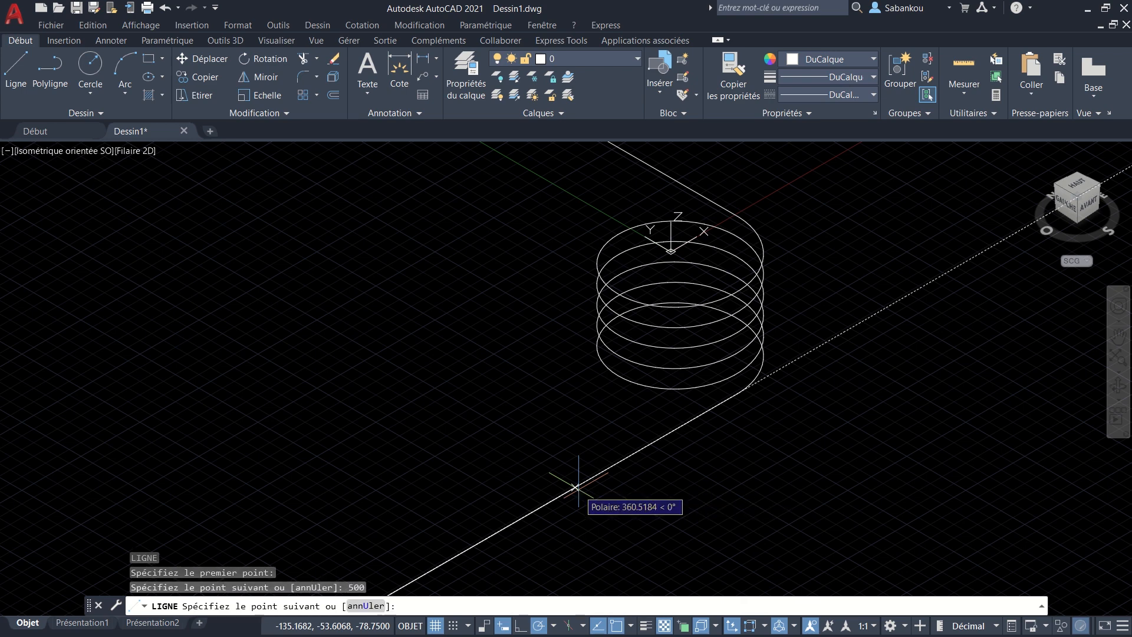
{"action": "scroll", "coordinate": [588, 497], "scroll_direction": "down", "scroll_amount": 8}
{"action": "middle_click_drag", "start_coordinate": [589, 499], "coordinate": [618, 471]}
{"action": "scroll", "coordinate": [560, 463], "scroll_direction": "up", "scroll_amount": 4}
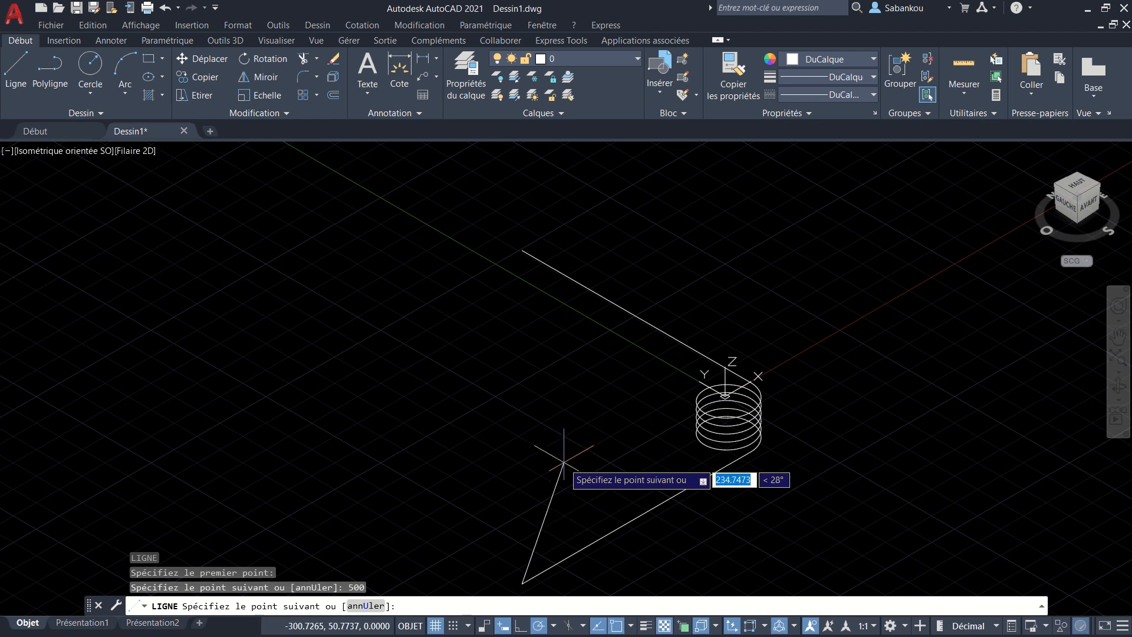
{"action": "key", "text": "Return"}
- Join the helix and the two straight lines into a single curve, and select the joined curve to check it
{"action": "middle_click_drag", "start_coordinate": [626, 475], "coordinate": [596, 387]}
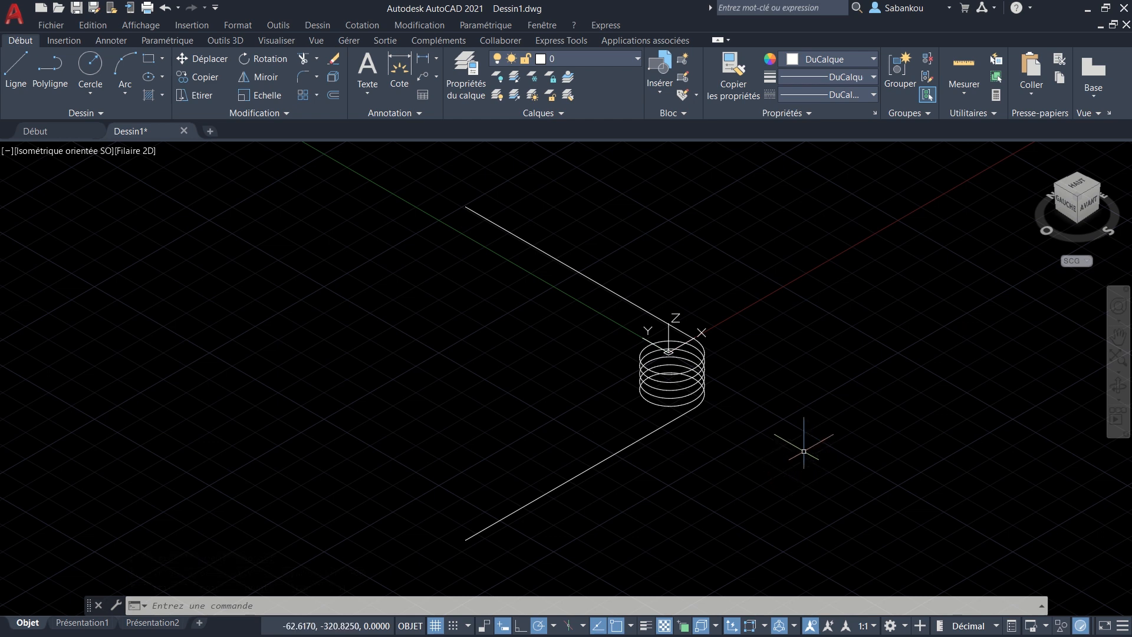
{"action": "left_click", "coordinate": [784, 484]}
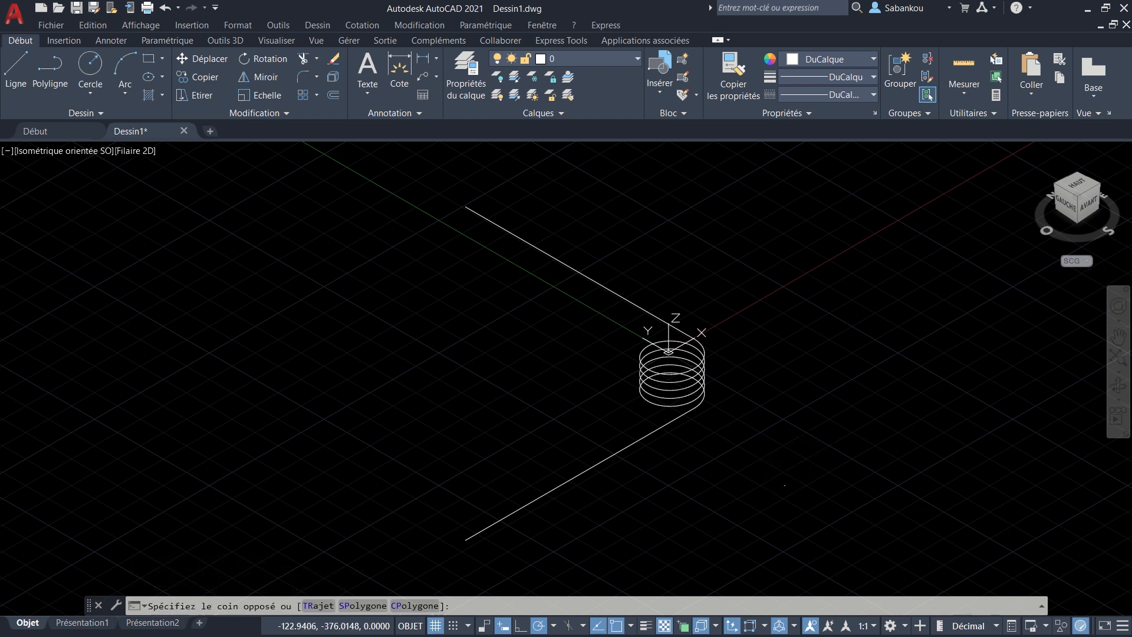
{"action": "left_click", "coordinate": [587, 269]}
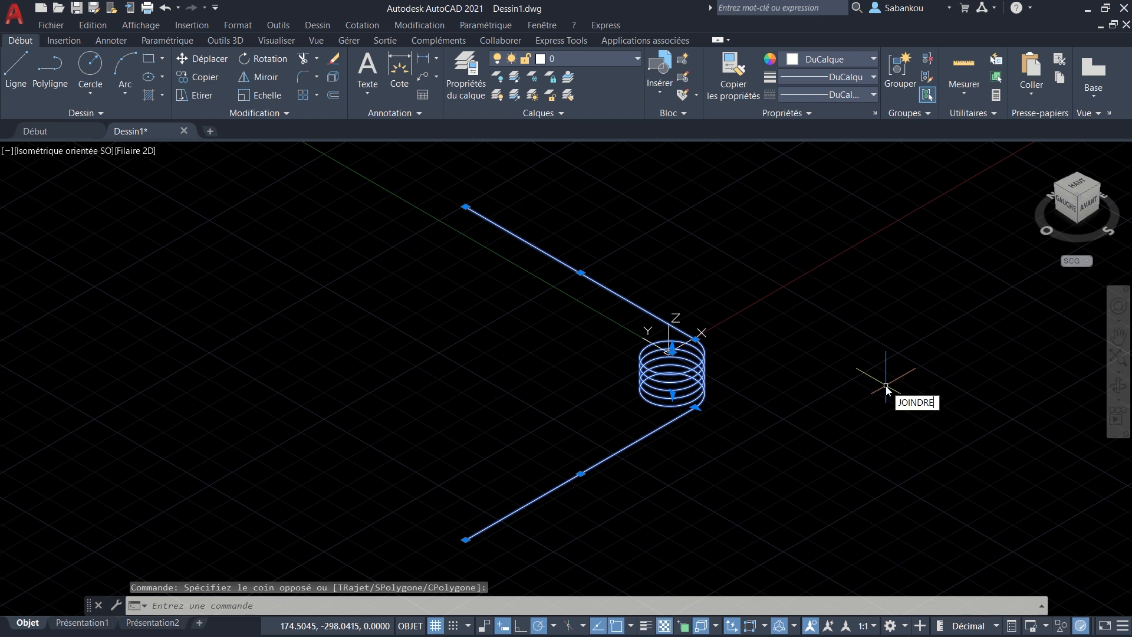
{"action": "key", "text": "Return"}
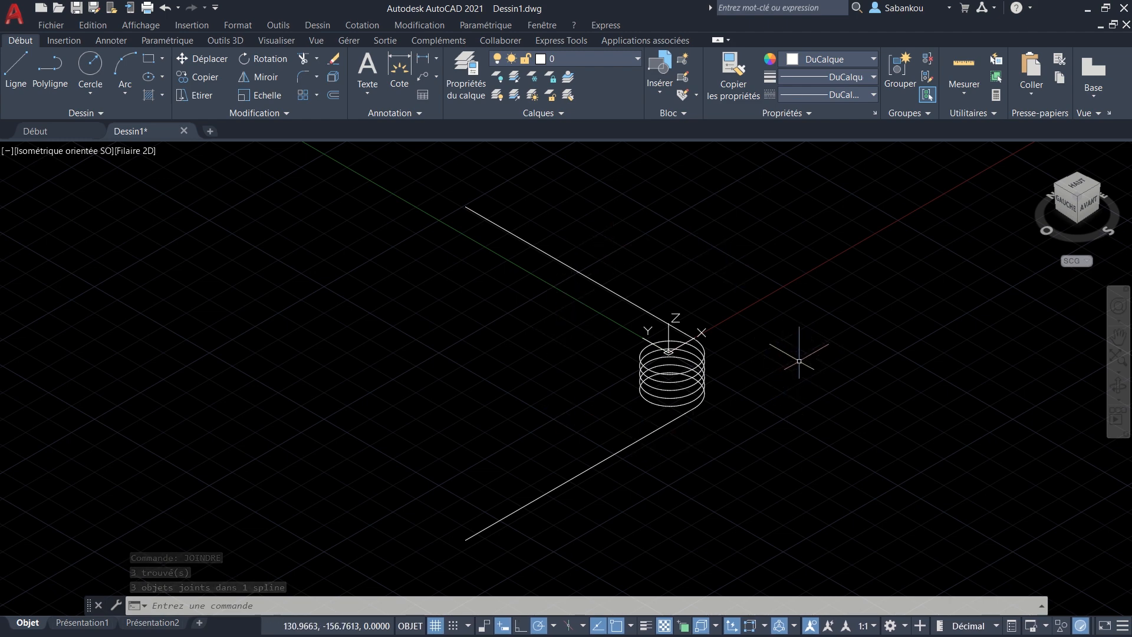
{"action": "scroll", "coordinate": [799, 360], "scroll_direction": "up", "scroll_amount": 4}
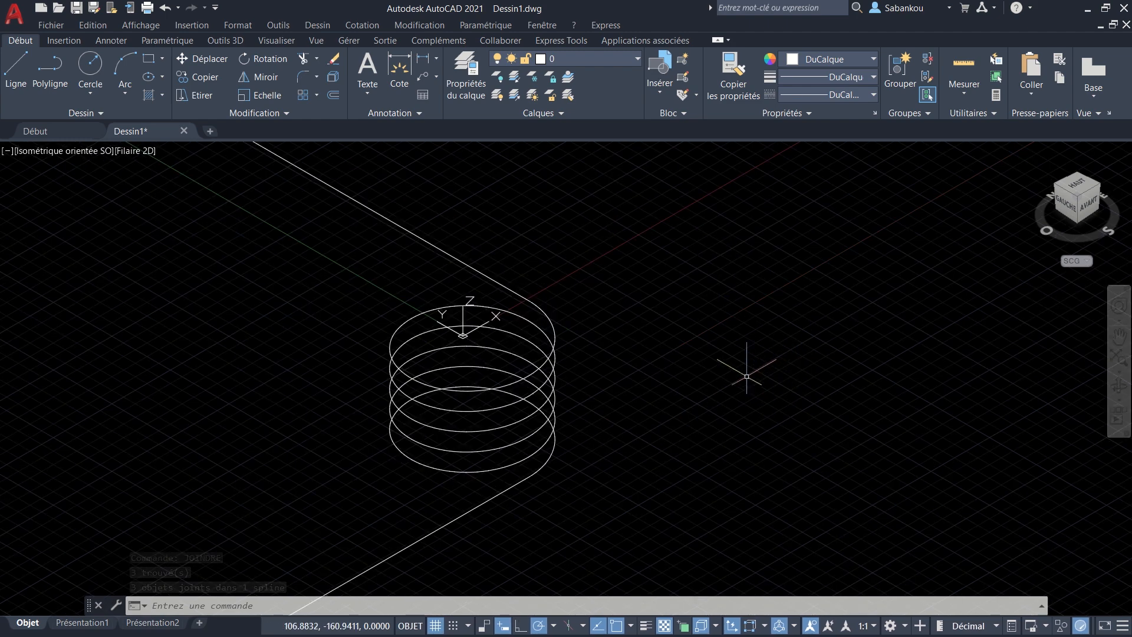
{"action": "left_click", "coordinate": [501, 390]}
{"action": "scroll", "coordinate": [828, 348], "scroll_direction": "down", "scroll_amount": 4}
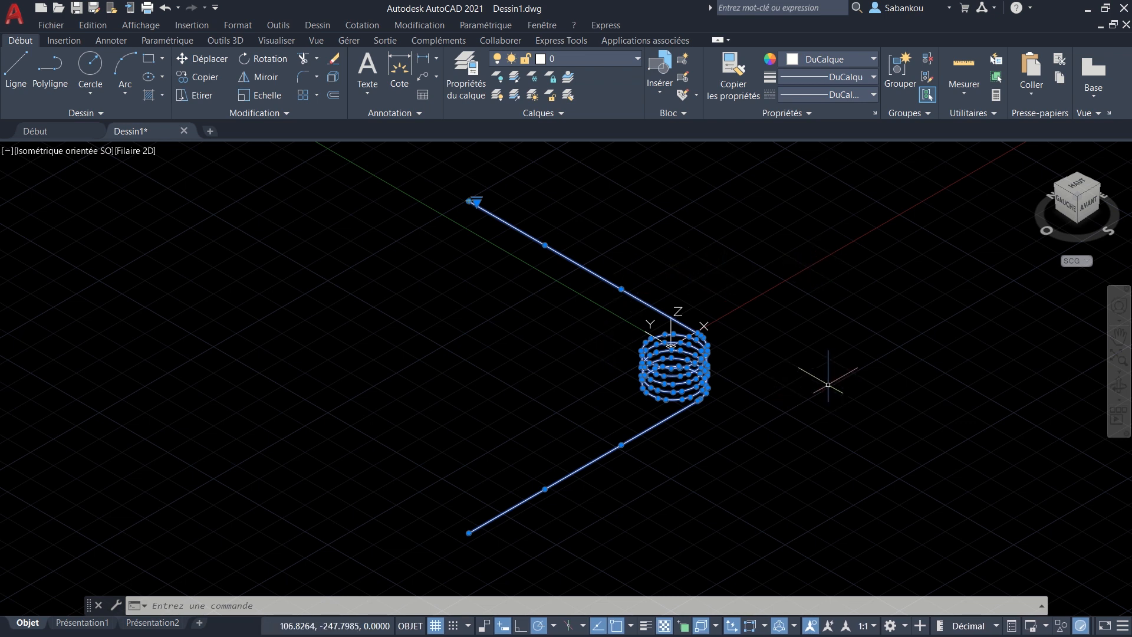
- Draw a circle with a diameter of 14.9 in the empty area beside the helix as the wire profile
{"action": "scroll", "coordinate": [778, 347], "scroll_direction": "up", "scroll_amount": 2}
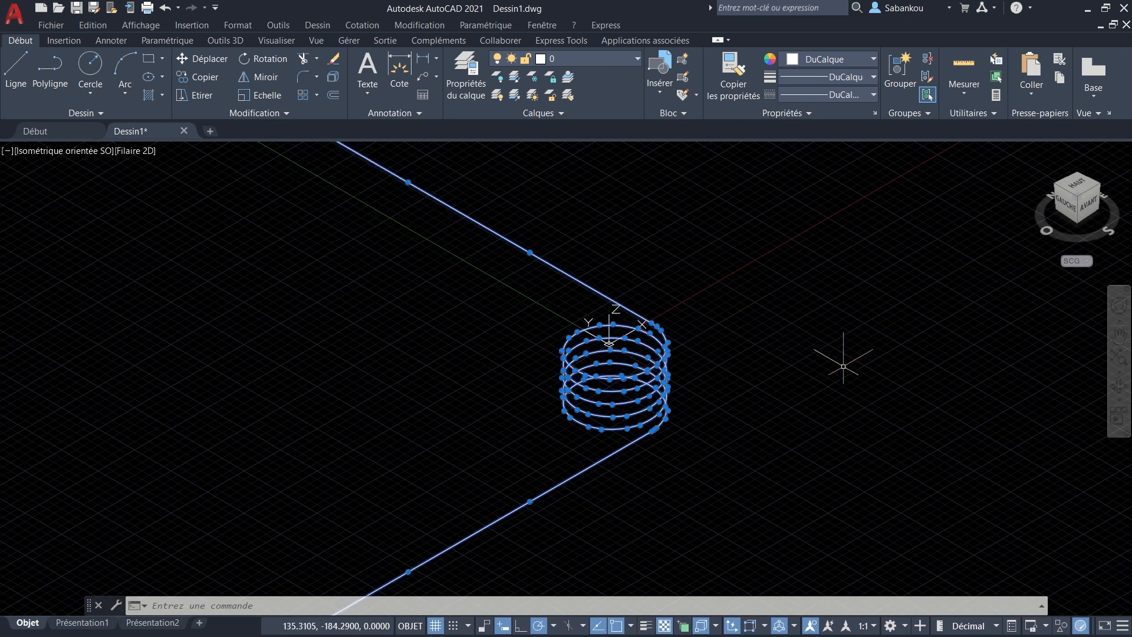
{"action": "scroll", "coordinate": [843, 367], "scroll_direction": "down", "scroll_amount": 2}
{"action": "key", "text": "Escape"}
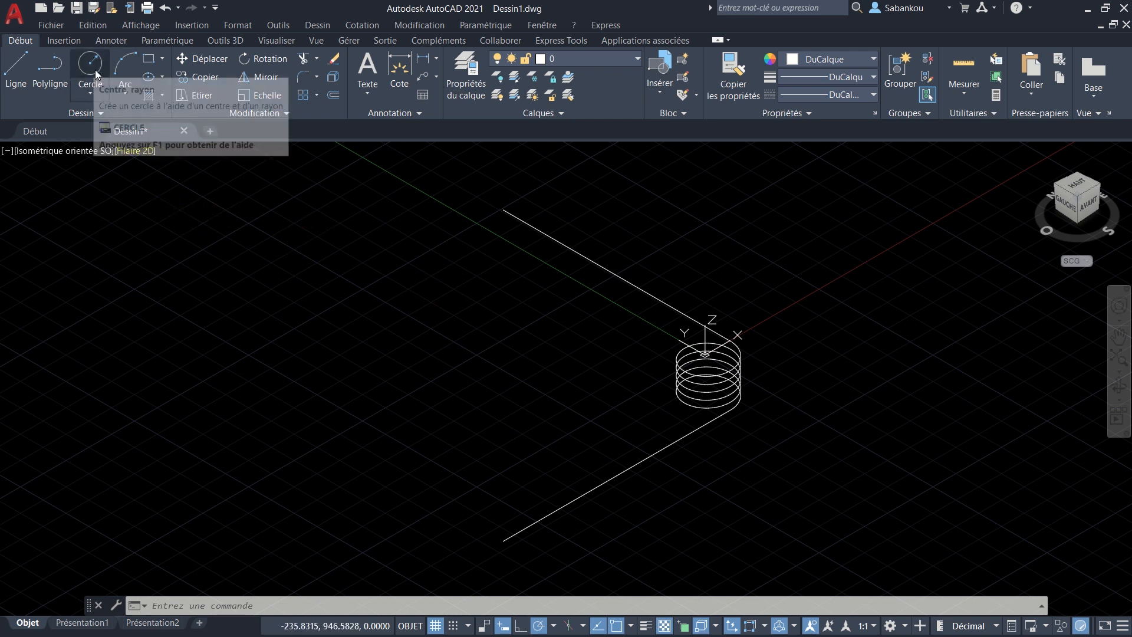
{"action": "type", "text": "CERCLE"}
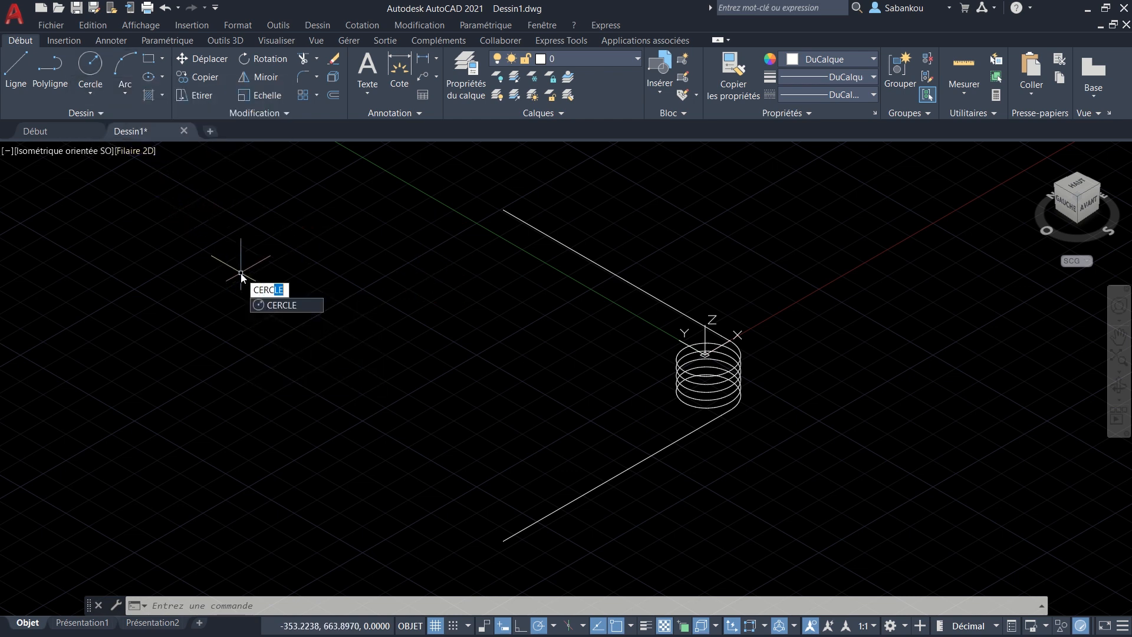
{"action": "key", "text": "Return"}
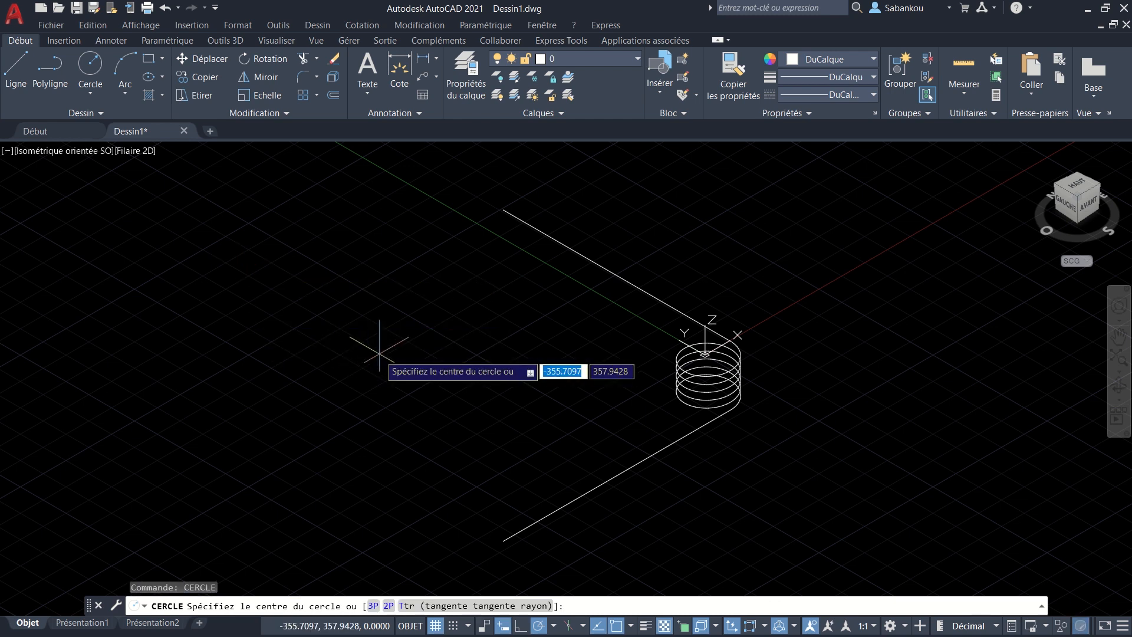
{"action": "middle_click_drag", "start_coordinate": [379, 346], "coordinate": [296, 337]}
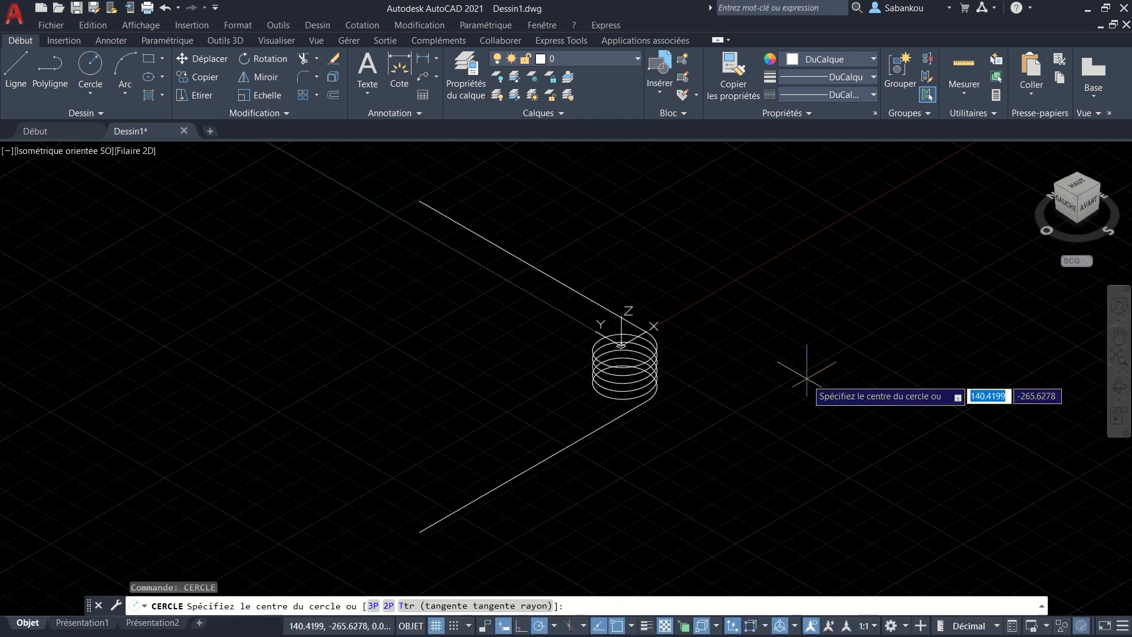
{"action": "left_click", "coordinate": [764, 394]}
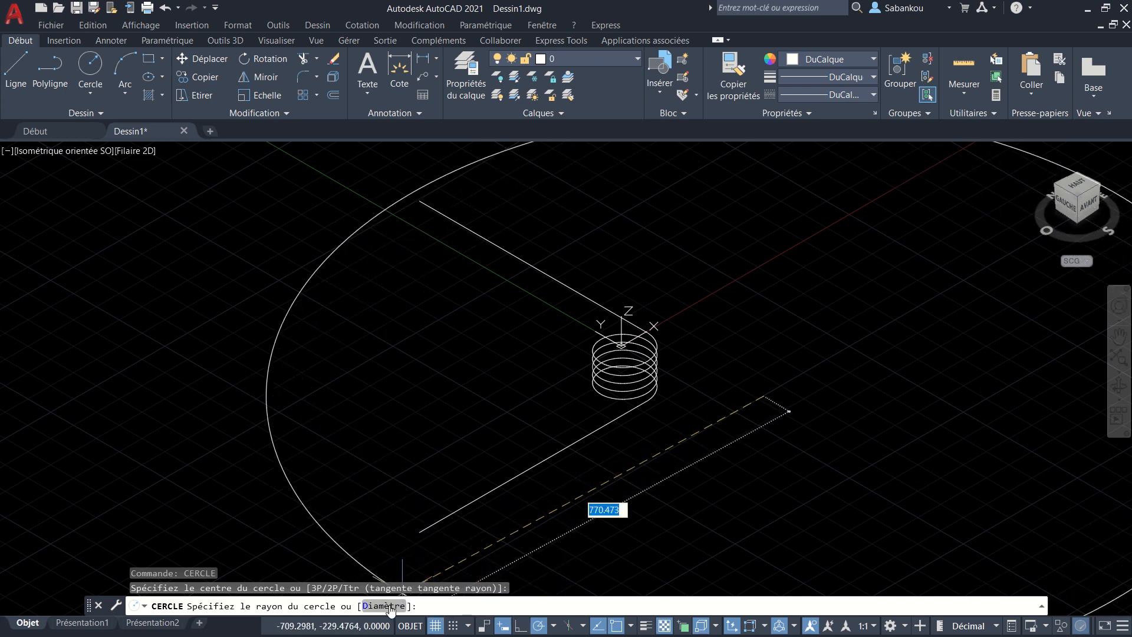
{"action": "left_click", "coordinate": [401, 606]}
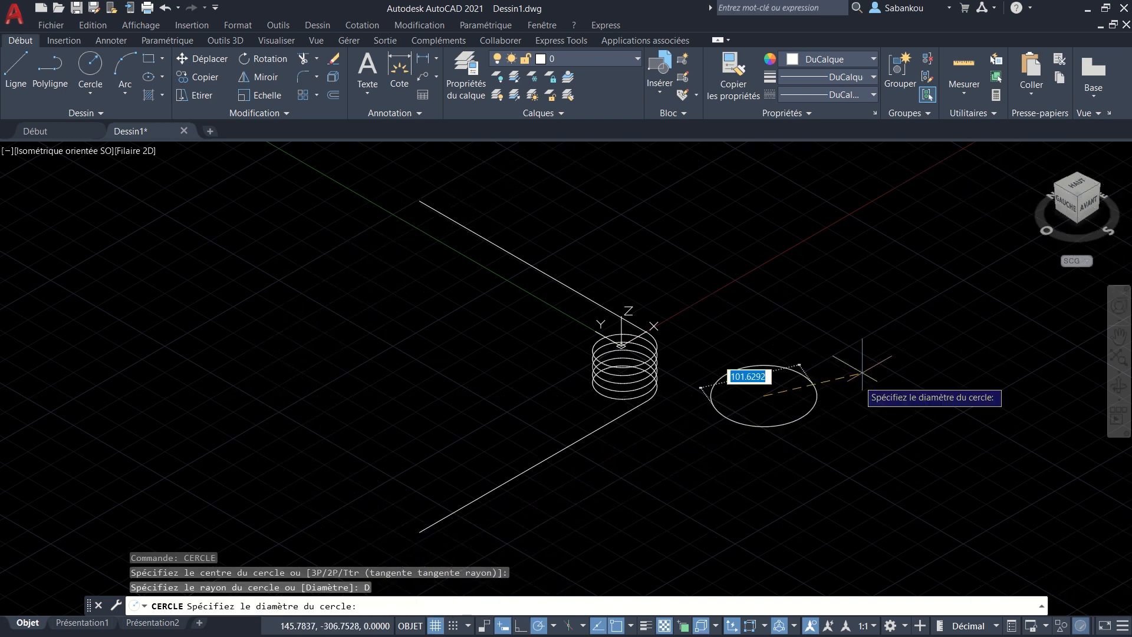
{"action": "scroll", "coordinate": [808, 370], "scroll_direction": "up", "scroll_amount": 2}
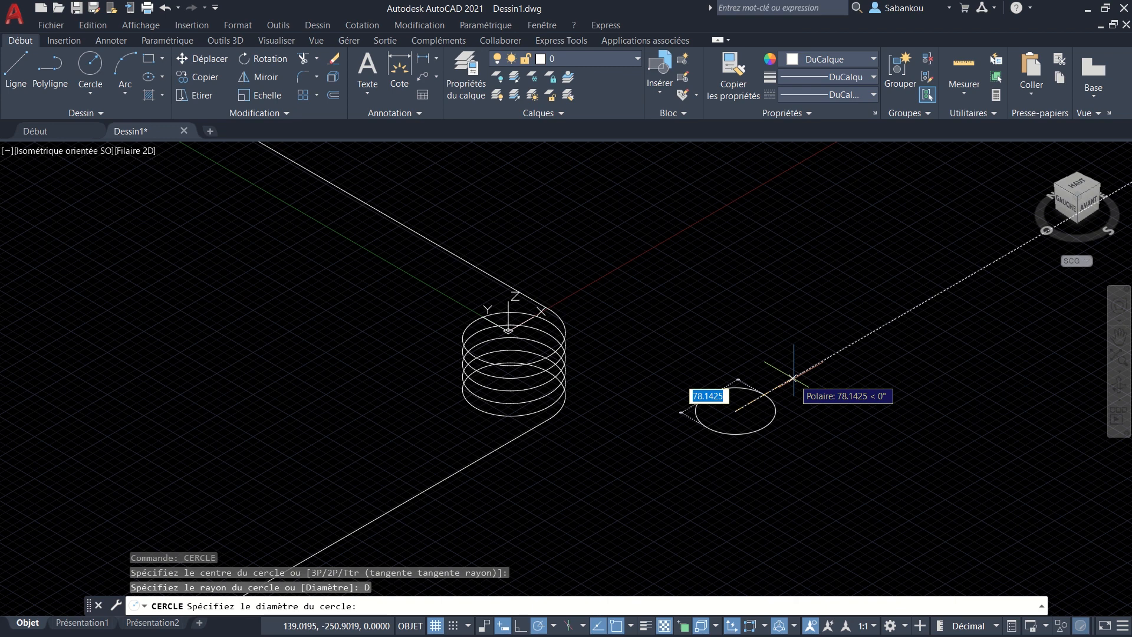
{"action": "type", "text": "14.9"}
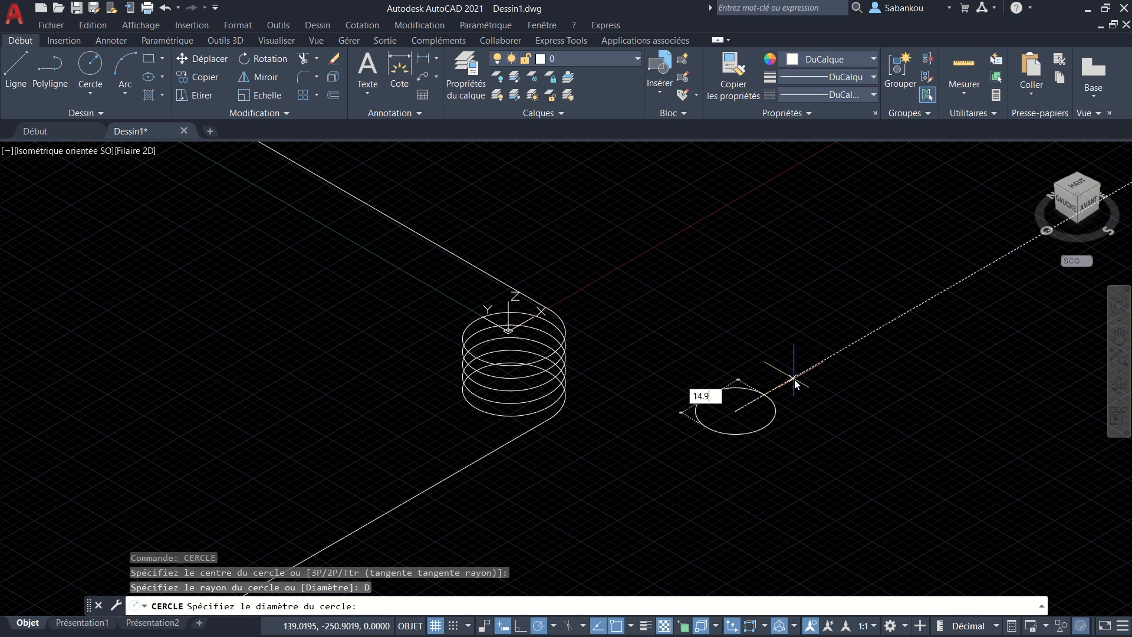
{"action": "key", "text": "Return"}
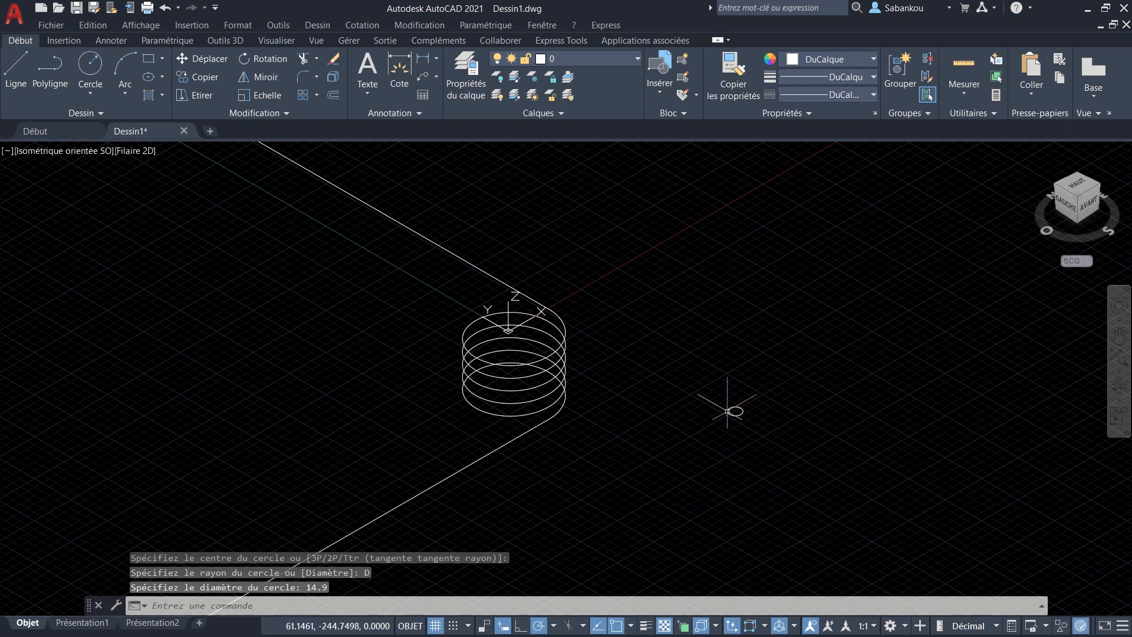
{"action": "scroll", "coordinate": [761, 412], "scroll_direction": "up", "scroll_amount": 4}
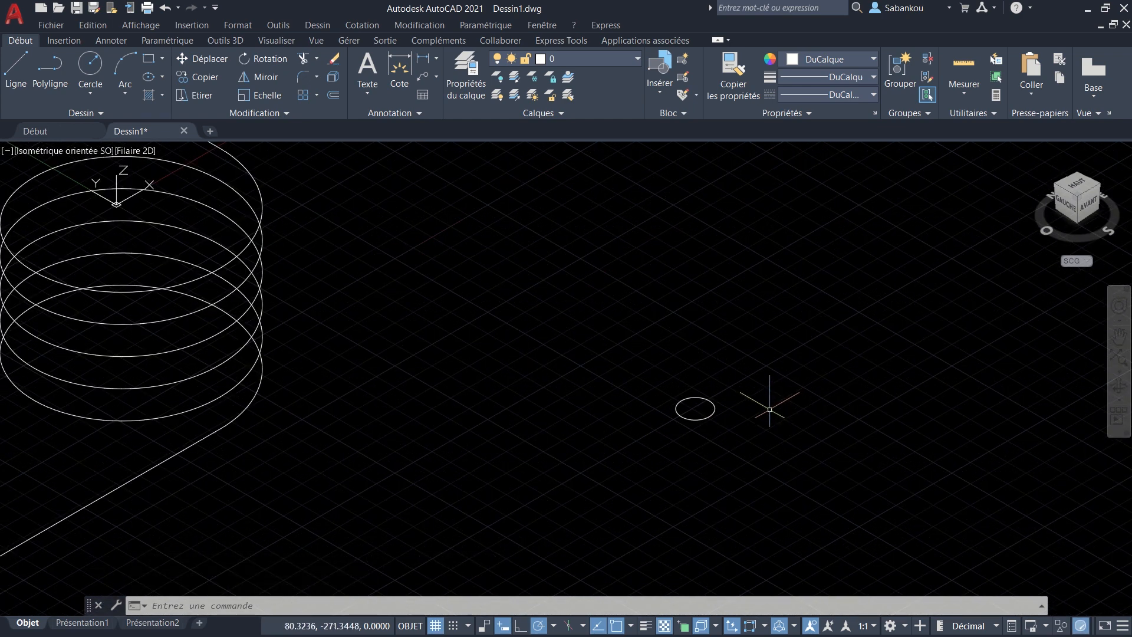
{"action": "scroll", "coordinate": [767, 407], "scroll_direction": "down", "scroll_amount": 3}
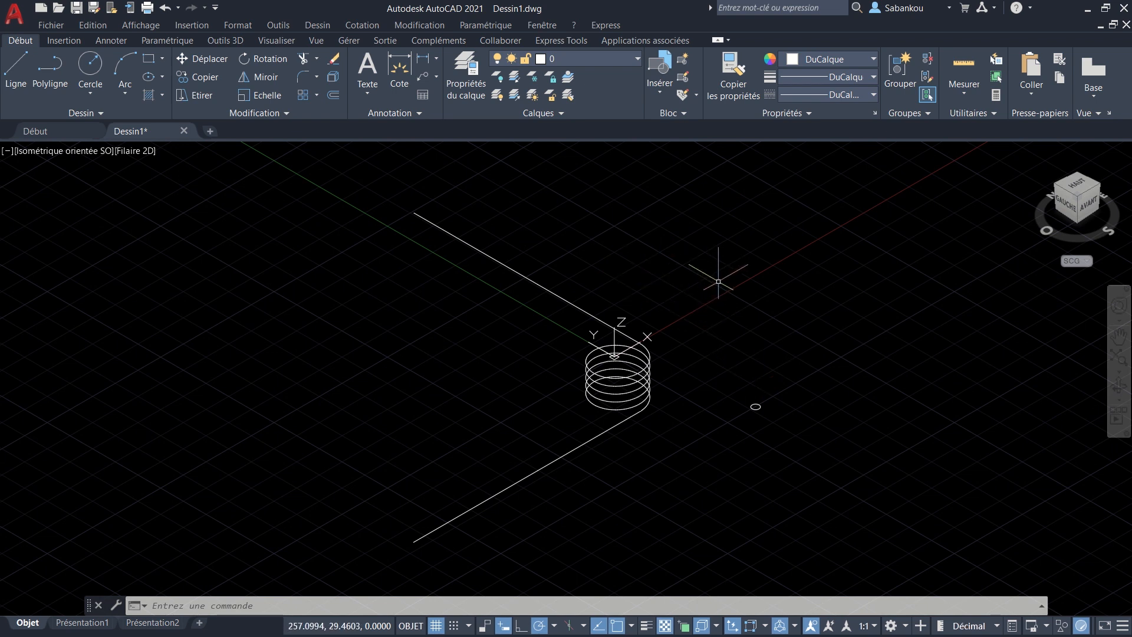
- Sweep the small circle as a solid along the joined helix-and-legs curve
{"action": "left_click", "coordinate": [228, 41]}
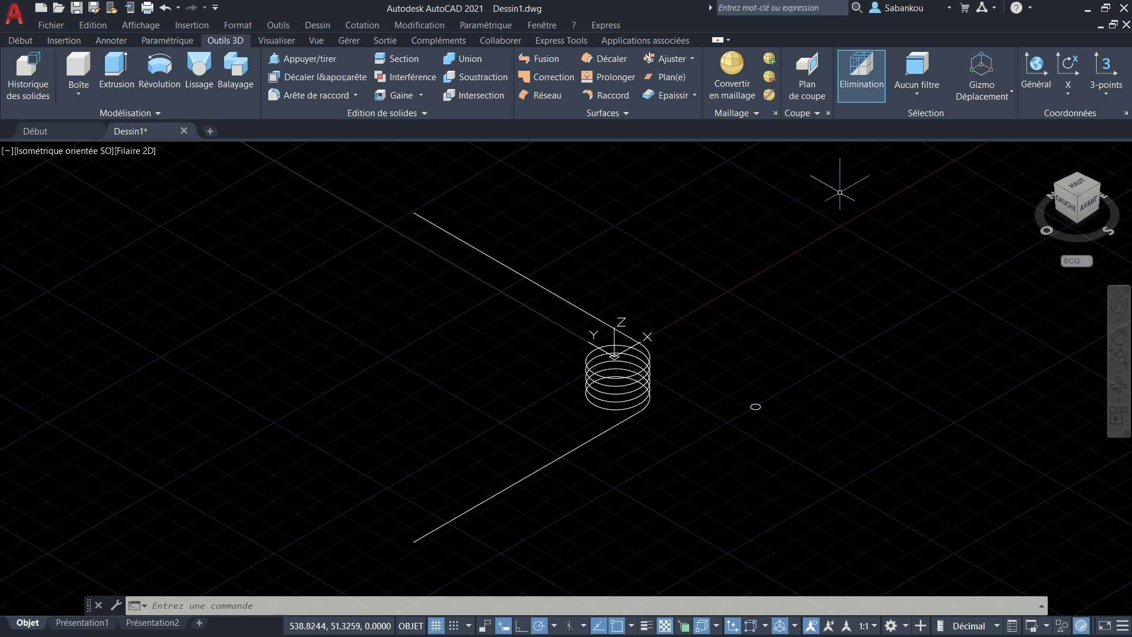
{"action": "right_click", "coordinate": [802, 39]}
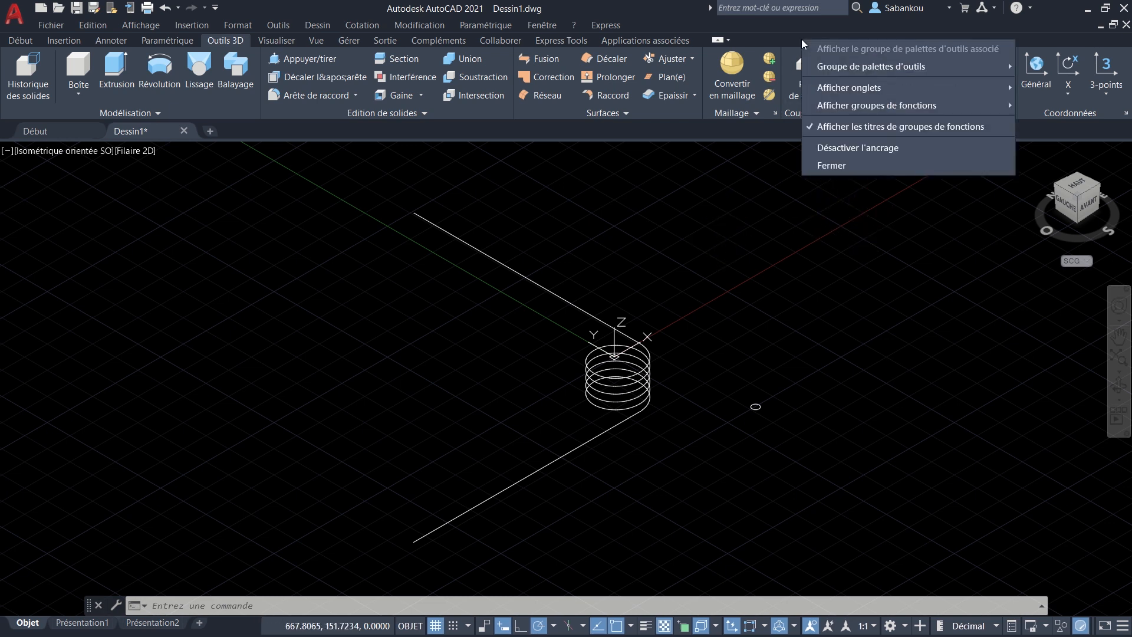
{"action": "mouse_move", "coordinate": [829, 88]}
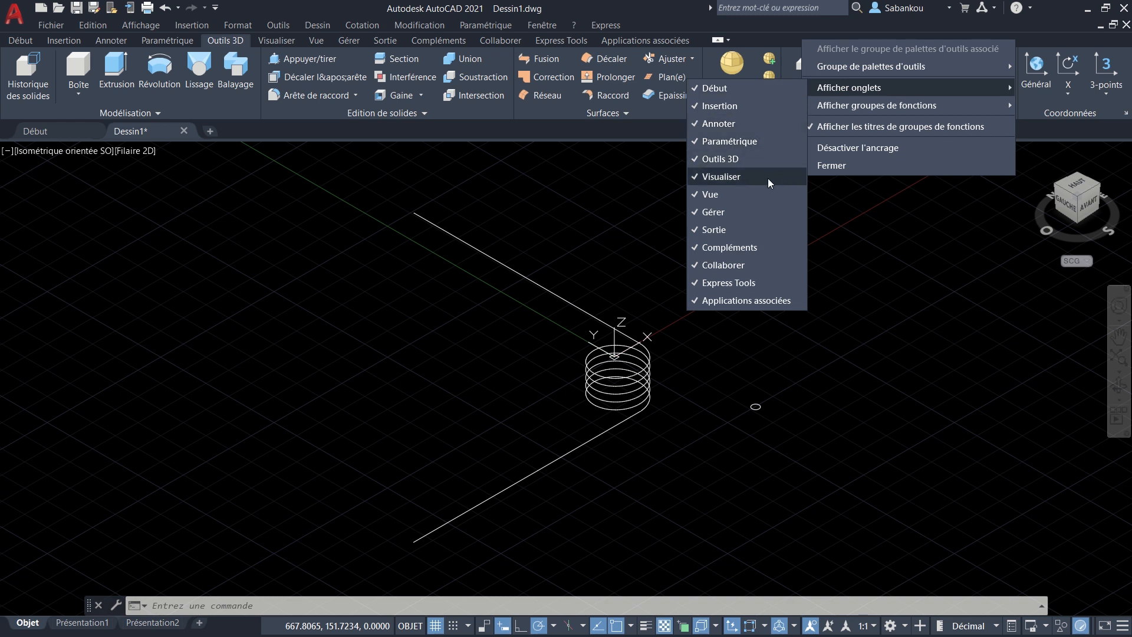
{"action": "left_click", "coordinate": [792, 38]}
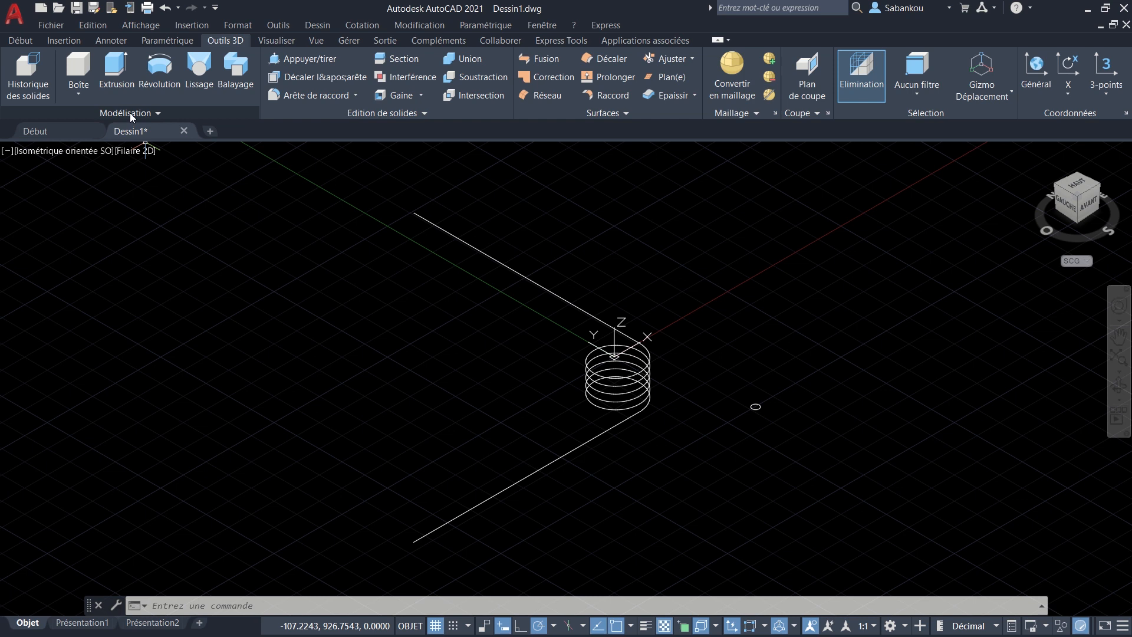
{"action": "left_click", "coordinate": [238, 70]}
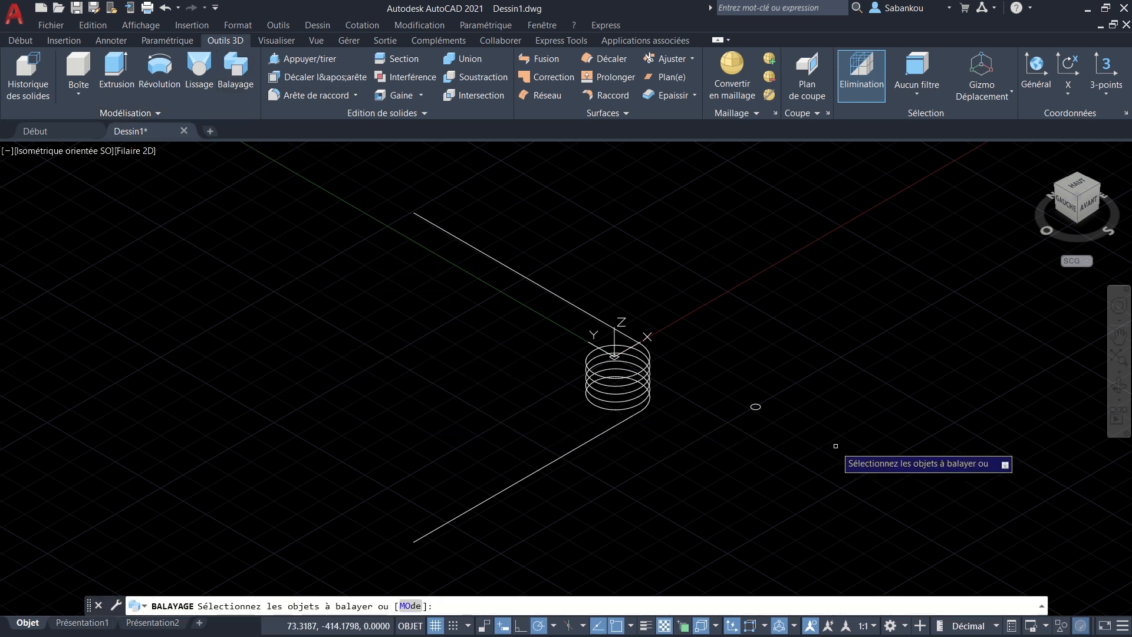
{"action": "left_click", "coordinate": [787, 435]}
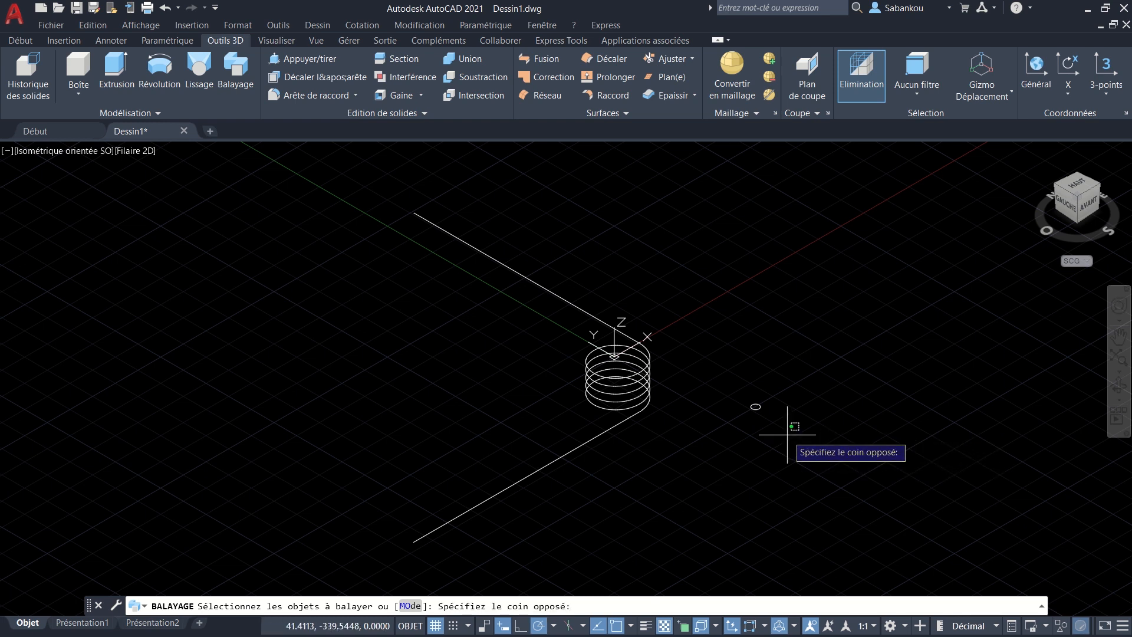
{"action": "left_click", "coordinate": [722, 374]}
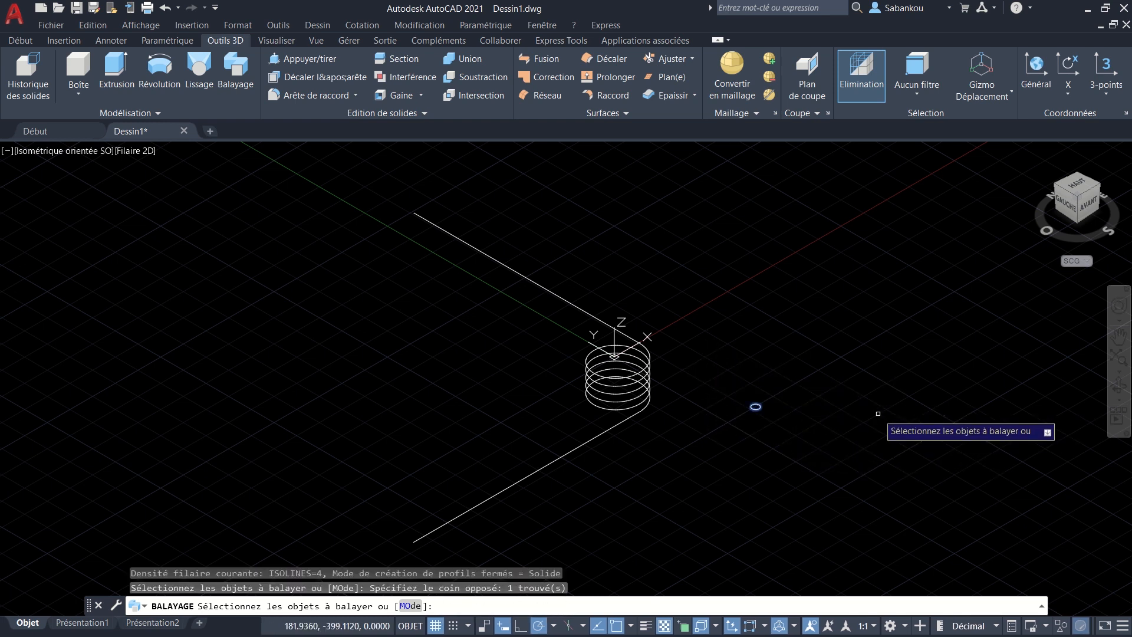
{"action": "key", "text": "Return"}
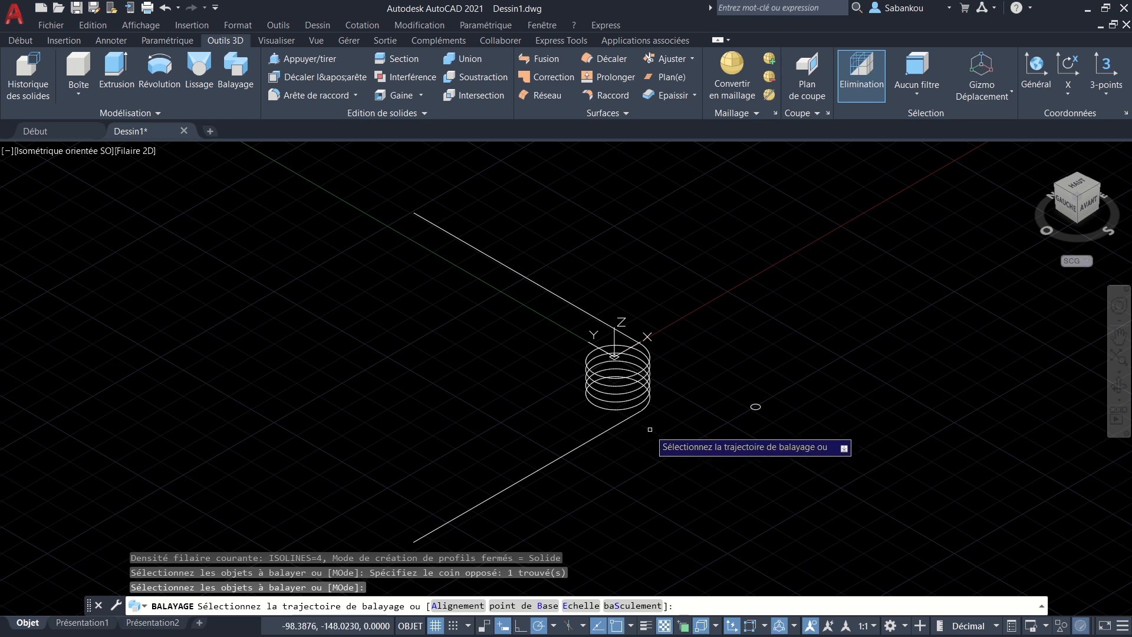
{"action": "scroll", "coordinate": [649, 428], "scroll_direction": "up", "scroll_amount": 2}
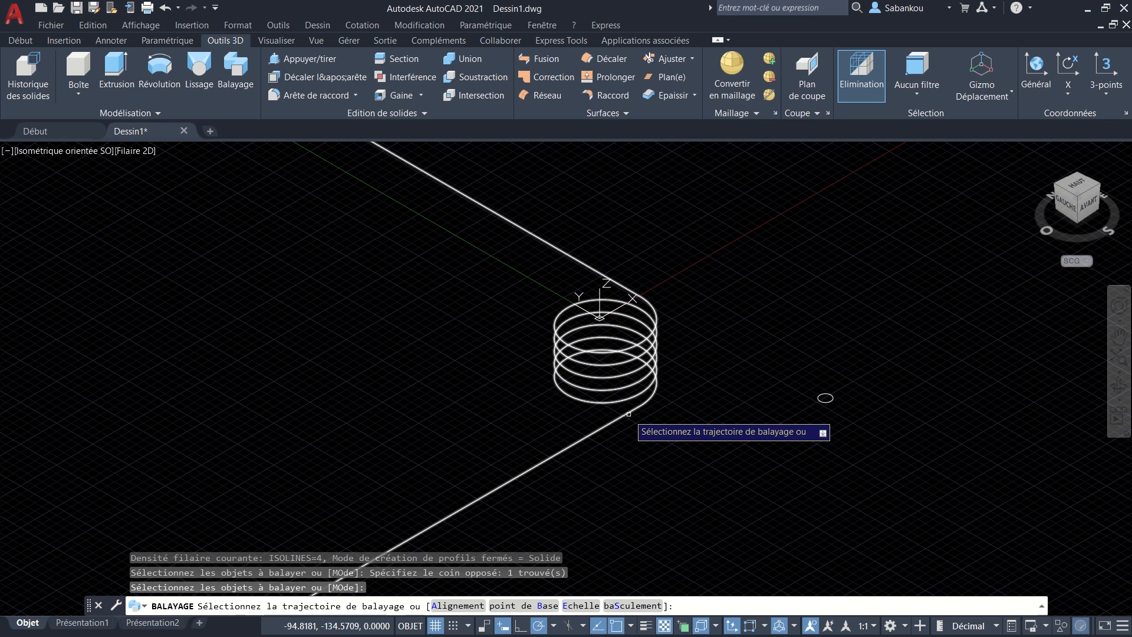
{"action": "left_click", "coordinate": [629, 414]}
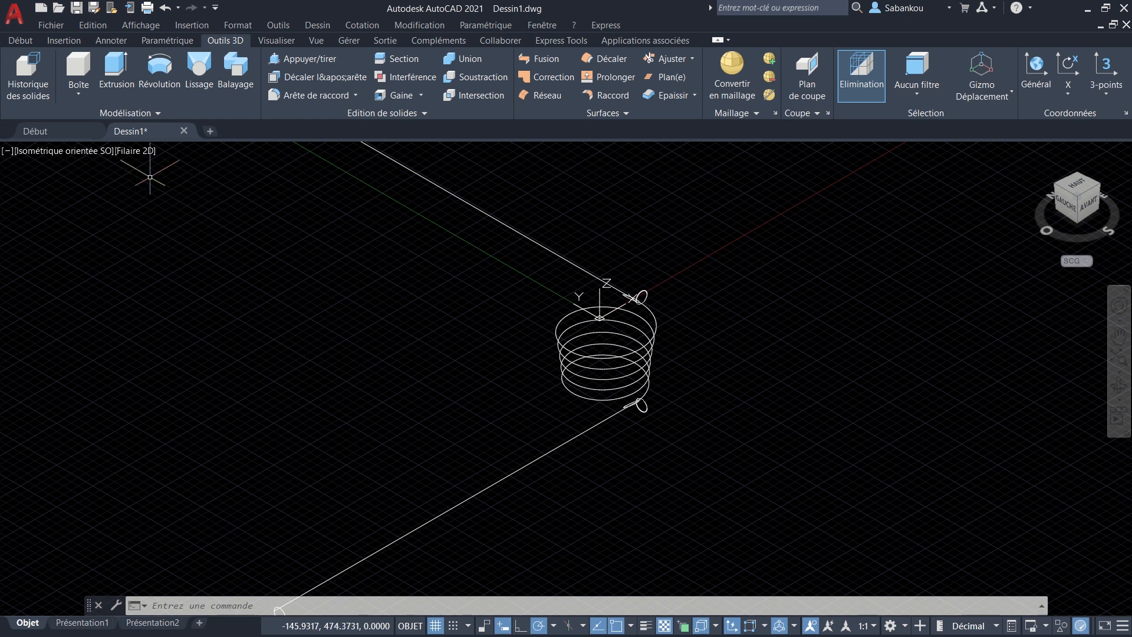
- Display the swept spring in the Realistic (Réaliste) visual style and turn off the drawing grid
{"action": "left_click", "coordinate": [138, 154]}
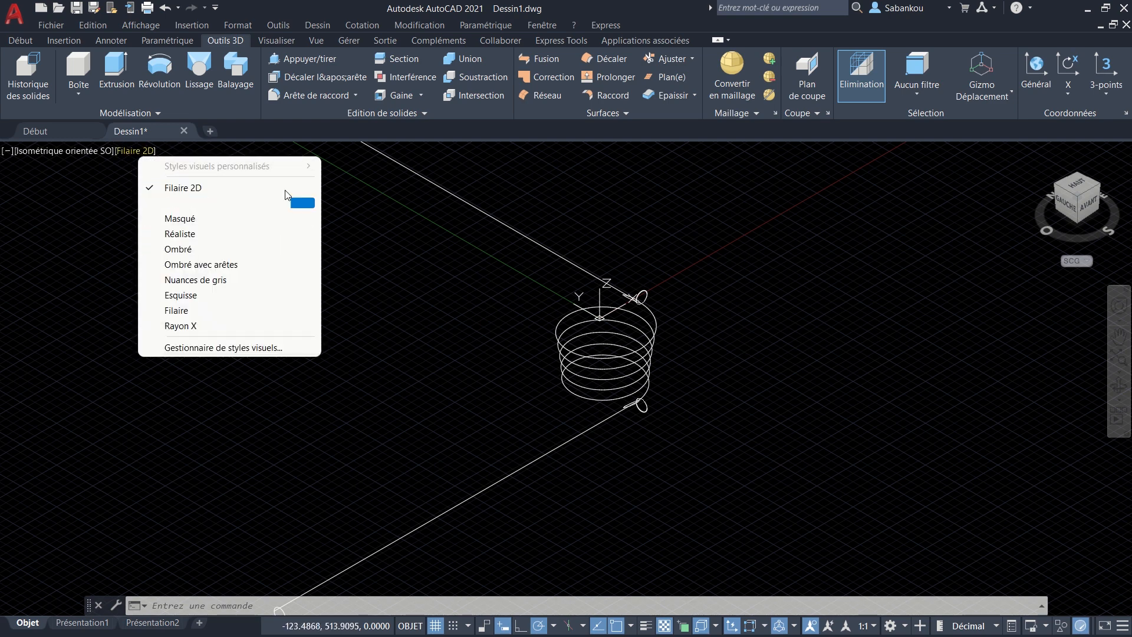
{"action": "left_click", "coordinate": [266, 233]}
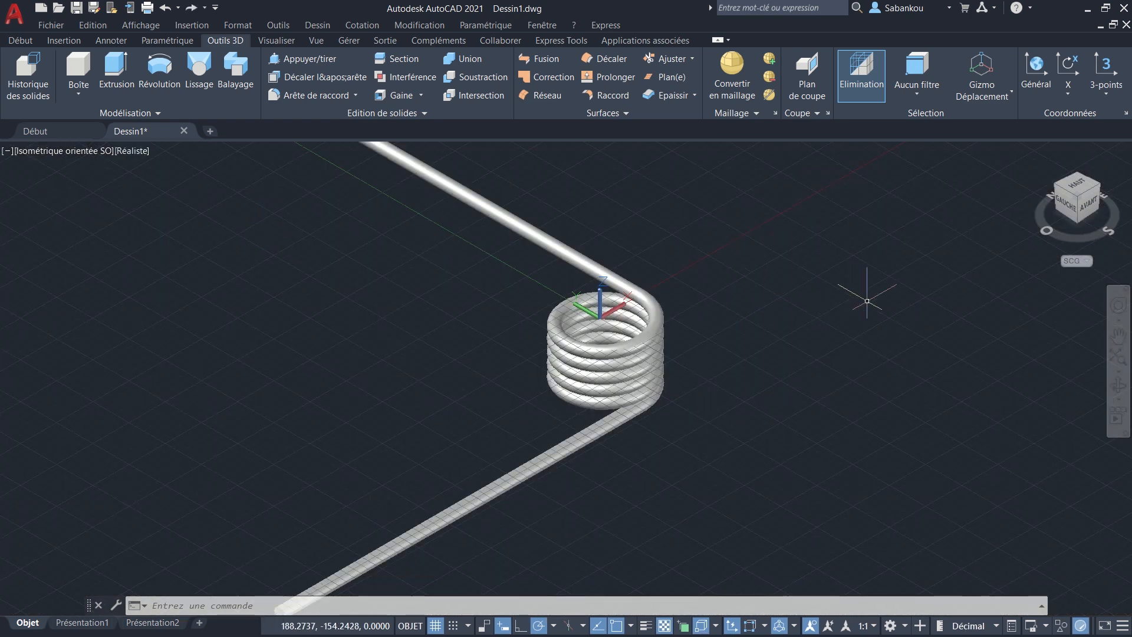
{"action": "left_click", "coordinate": [1118, 386]}
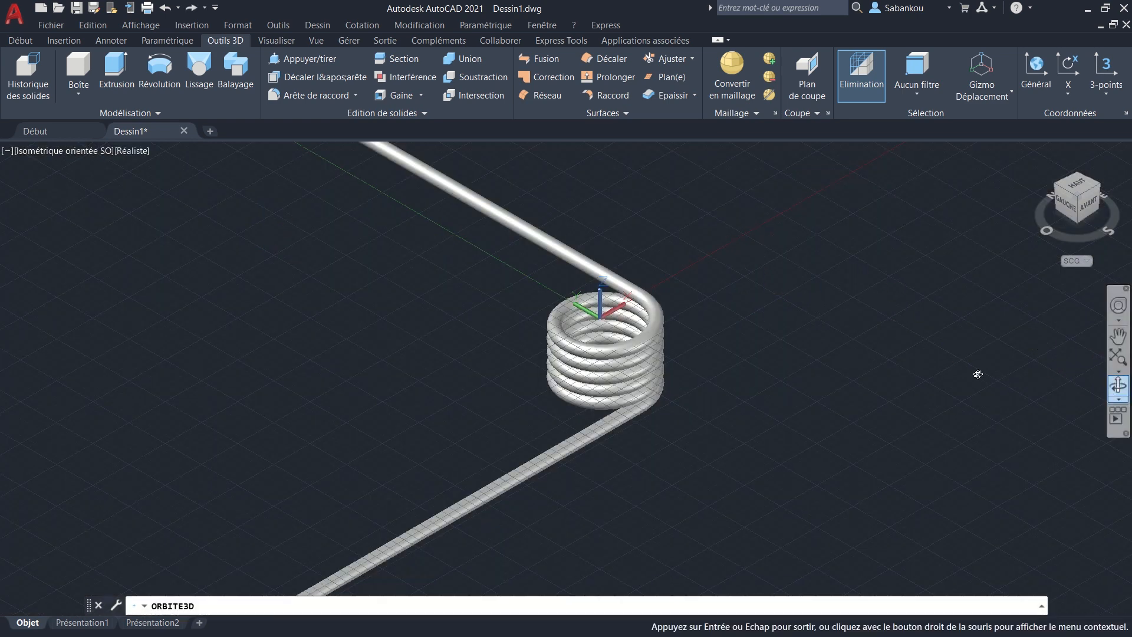
{"action": "left_click_drag", "start_coordinate": [864, 381], "coordinate": [827, 336]}
{"action": "key", "text": "Return"}
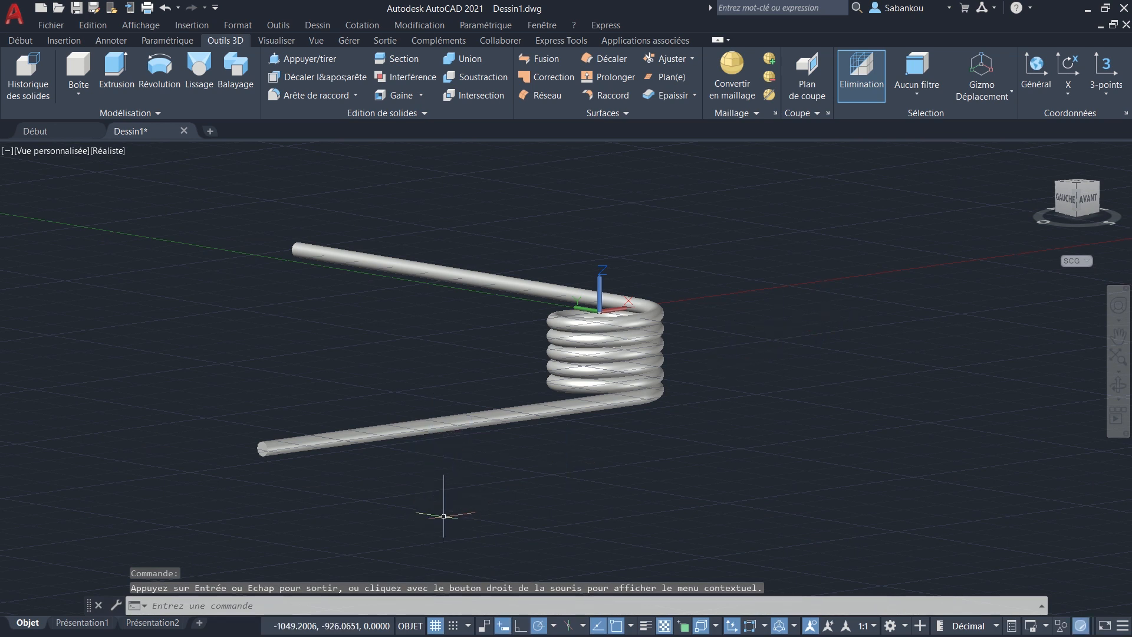
{"action": "left_click", "coordinate": [435, 625]}
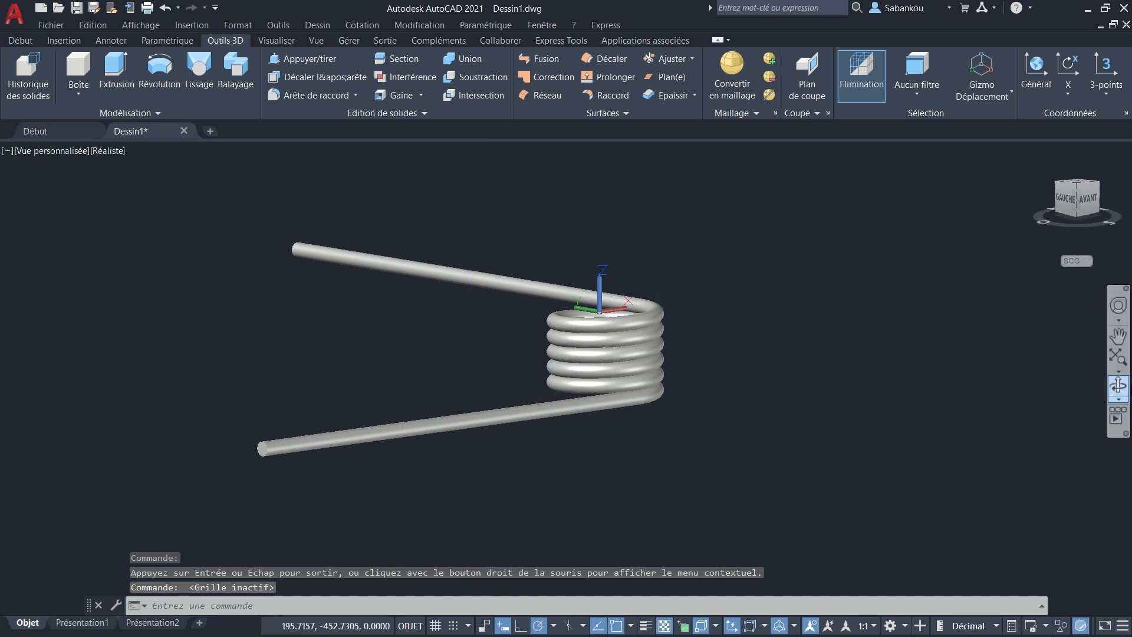
- Examine the spring solid from several directions, checking closely the transitions between the coil and both straight legs
{"action": "left_click", "coordinate": [1119, 386]}
{"action": "left_click_drag", "start_coordinate": [684, 354], "coordinate": [552, 390]}
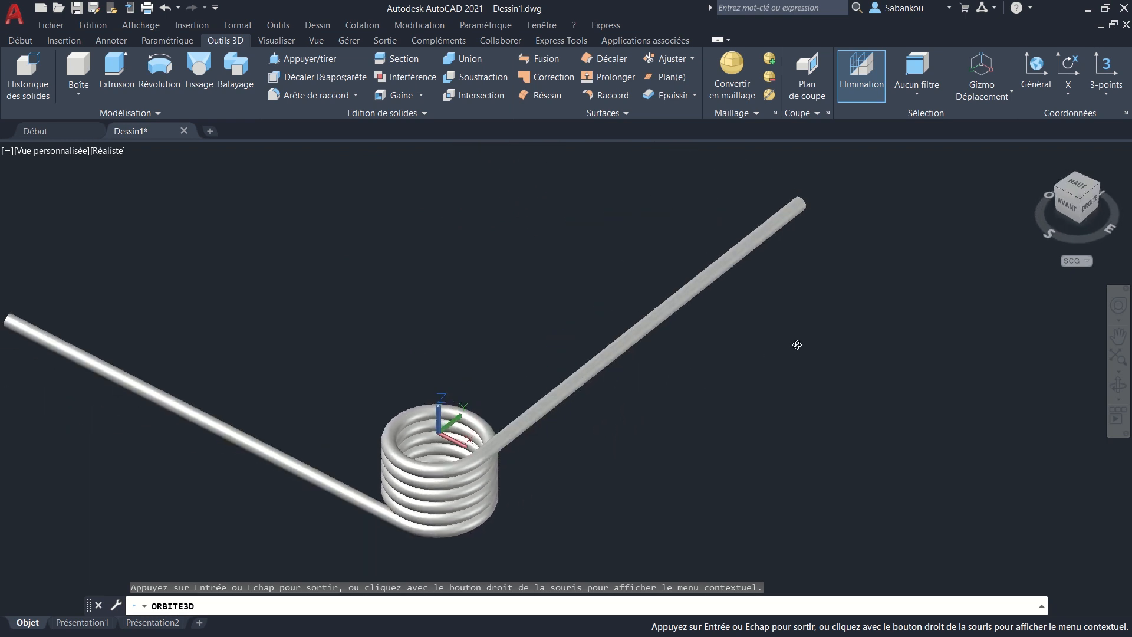
{"action": "left_click_drag", "start_coordinate": [797, 345], "coordinate": [654, 261]}
{"action": "middle_click_drag", "start_coordinate": [666, 293], "coordinate": [832, 360]}
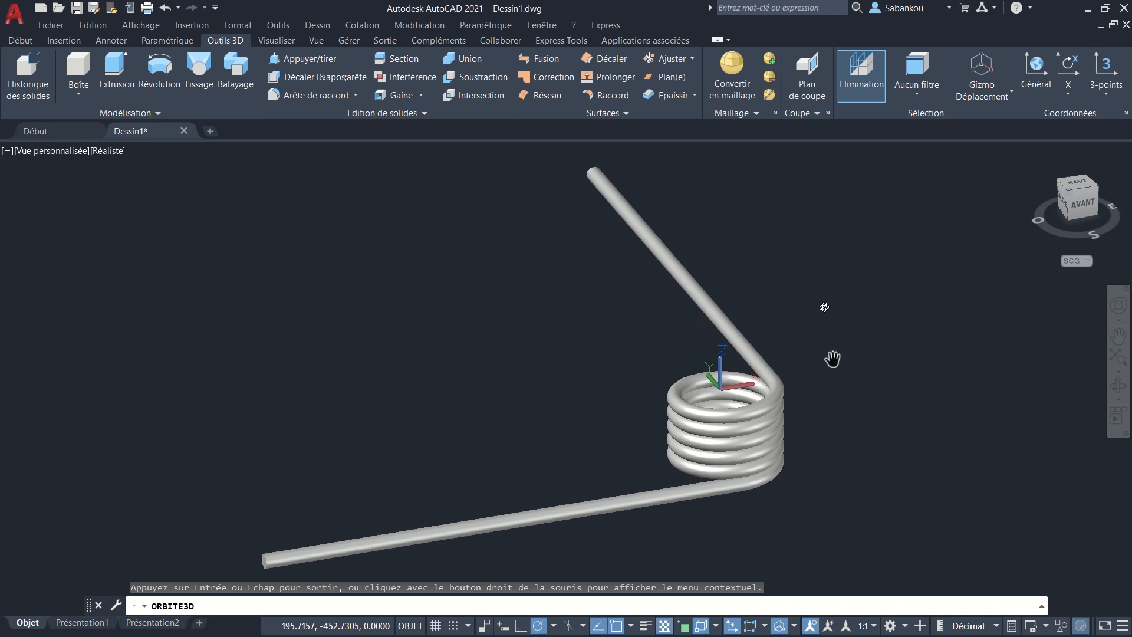
{"action": "key", "text": "Escape"}
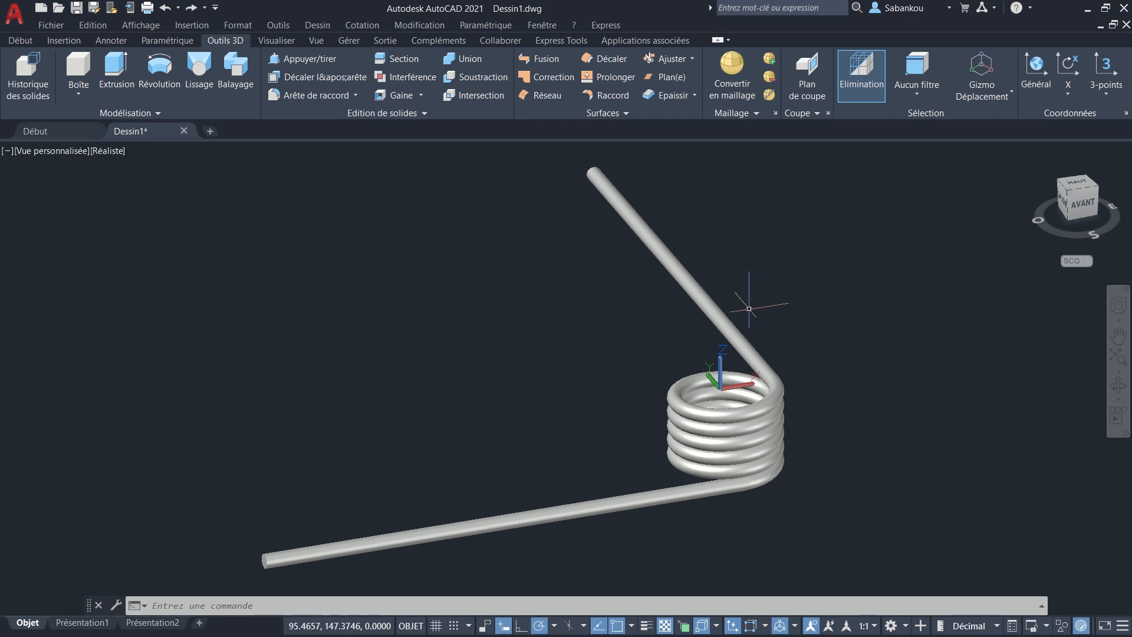
{"action": "scroll", "coordinate": [798, 487], "scroll_direction": "up", "scroll_amount": 5}
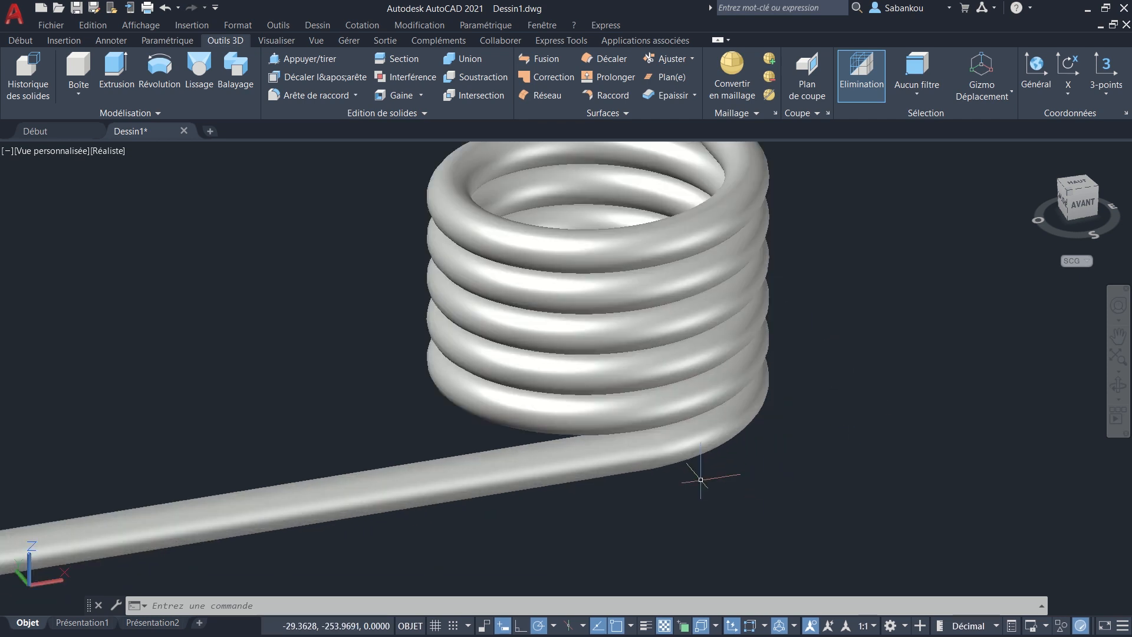
{"action": "scroll", "coordinate": [700, 480], "scroll_direction": "up", "scroll_amount": 3}
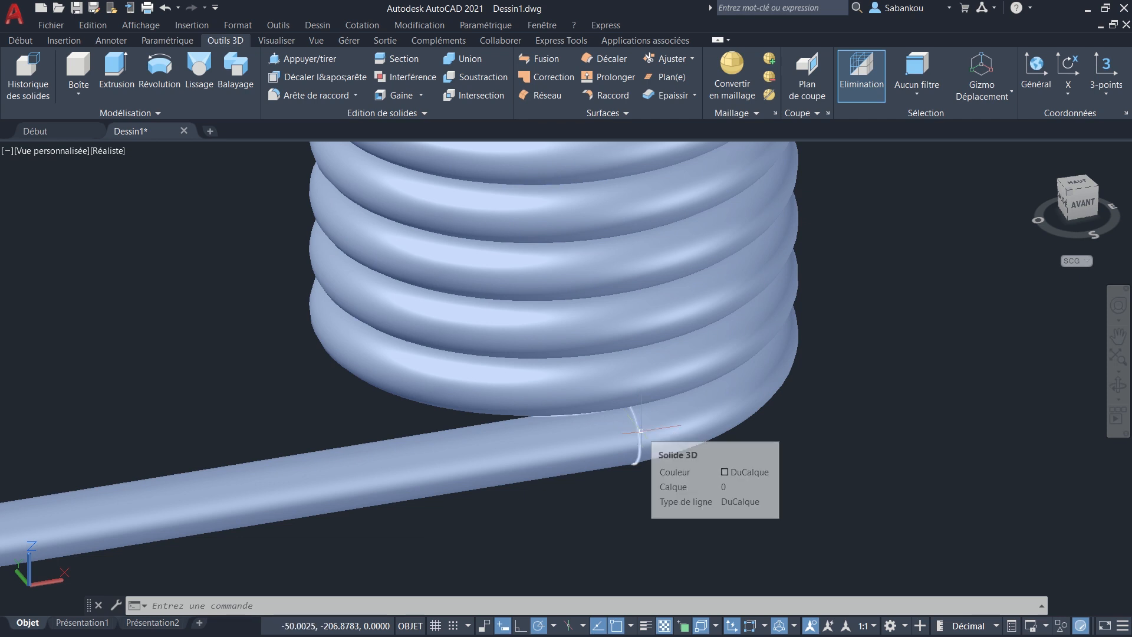
{"action": "middle_click_drag", "start_coordinate": [650, 437], "coordinate": [670, 496]}
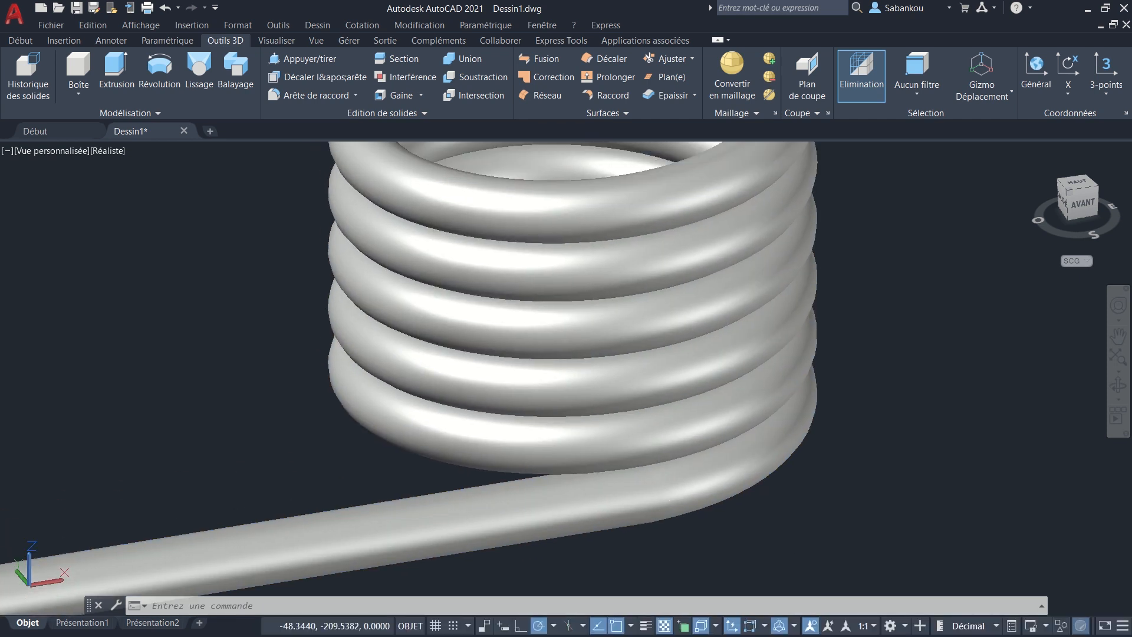
{"action": "scroll", "coordinate": [673, 495], "scroll_direction": "down", "scroll_amount": 2}
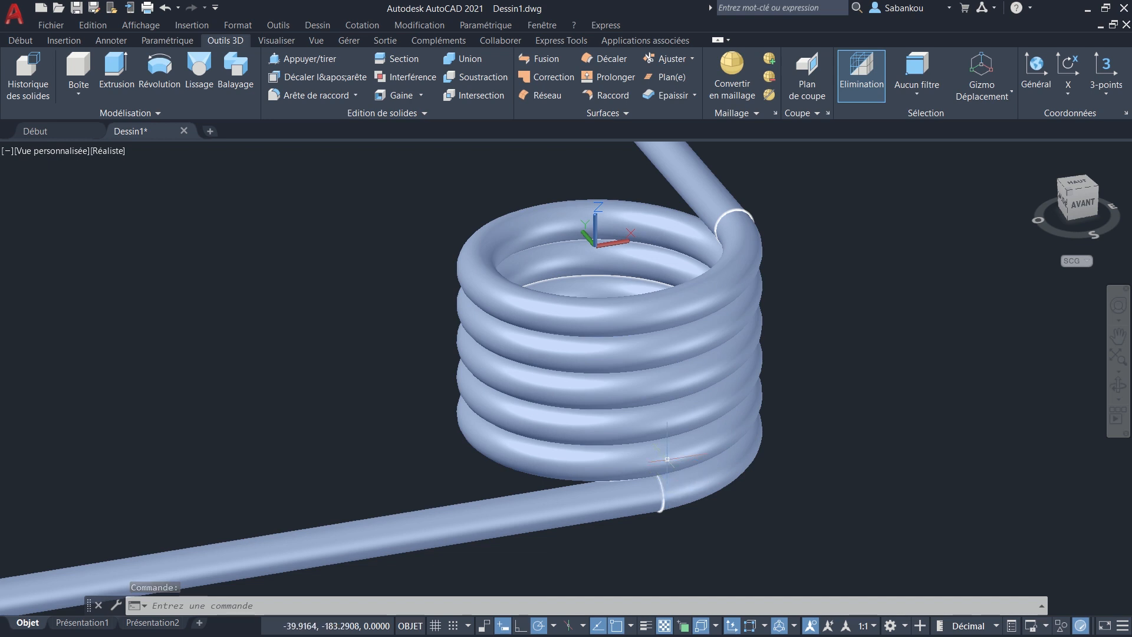
{"action": "mouse_move", "coordinate": [659, 455]}
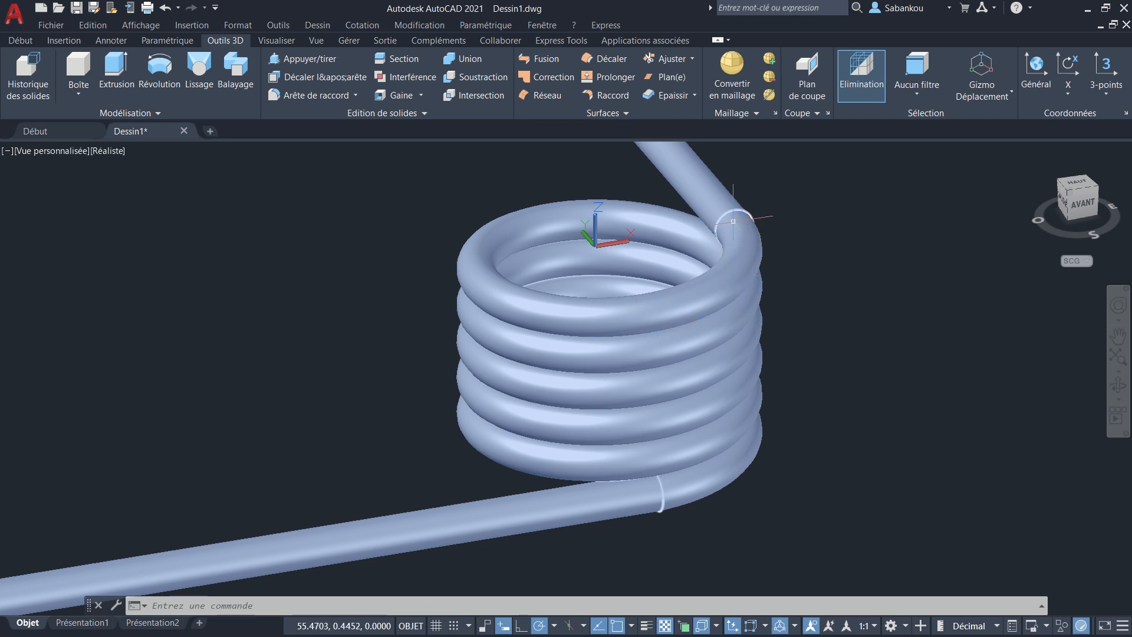
- Examine the full spring, including the free ends of both legs, from a slightly rotated overall view
{"action": "key", "text": "Return"}
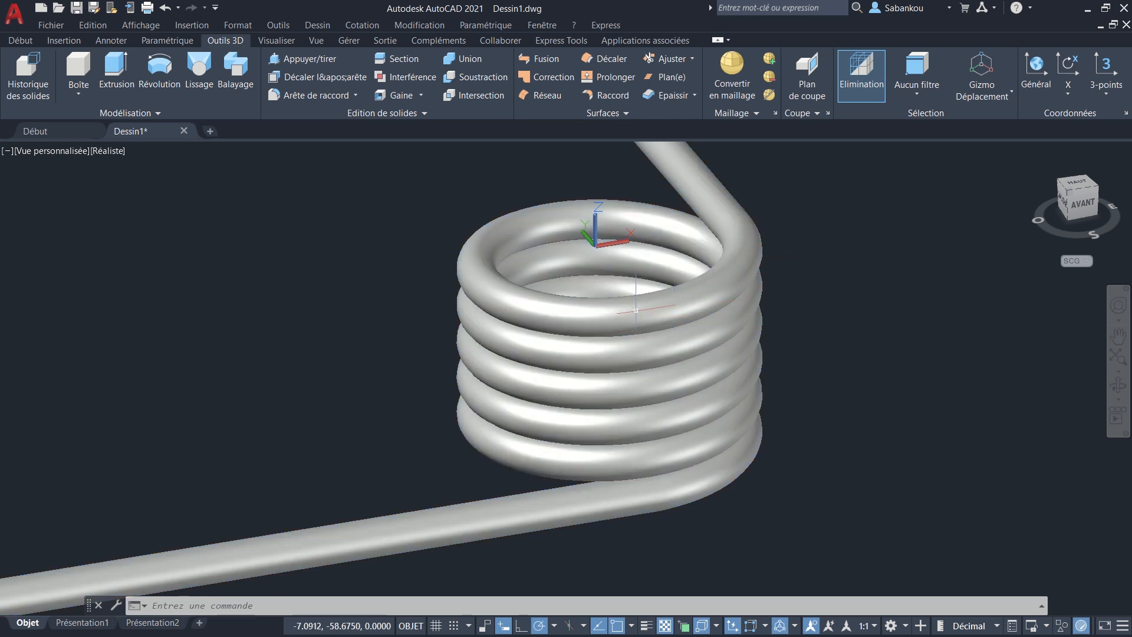
{"action": "left_click", "coordinate": [719, 289]}
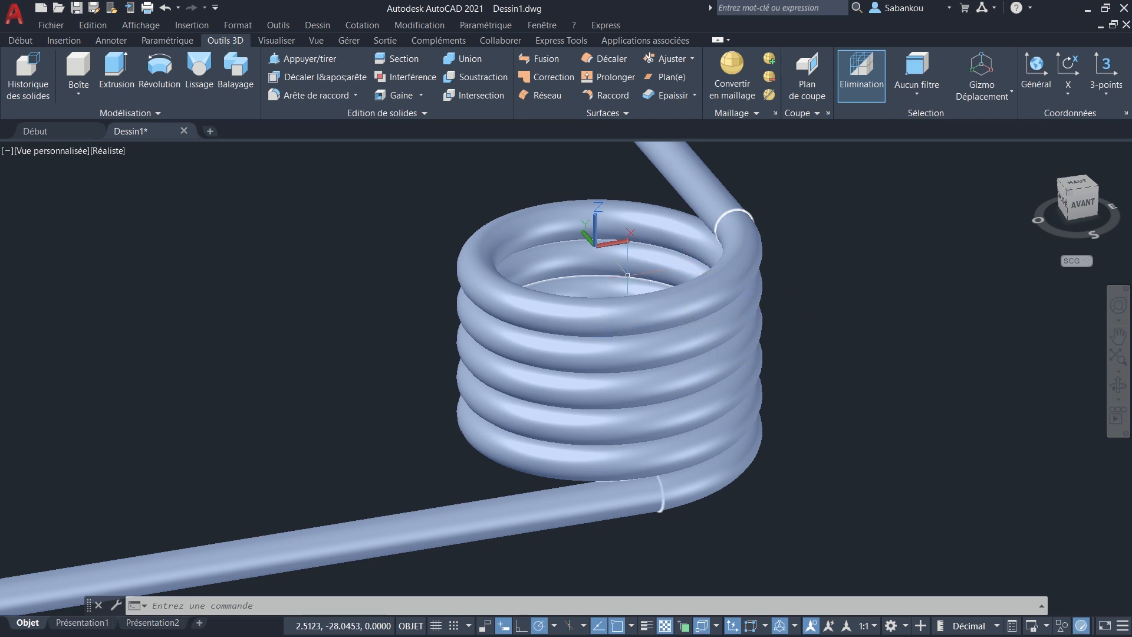
{"action": "key", "text": "Escape"}
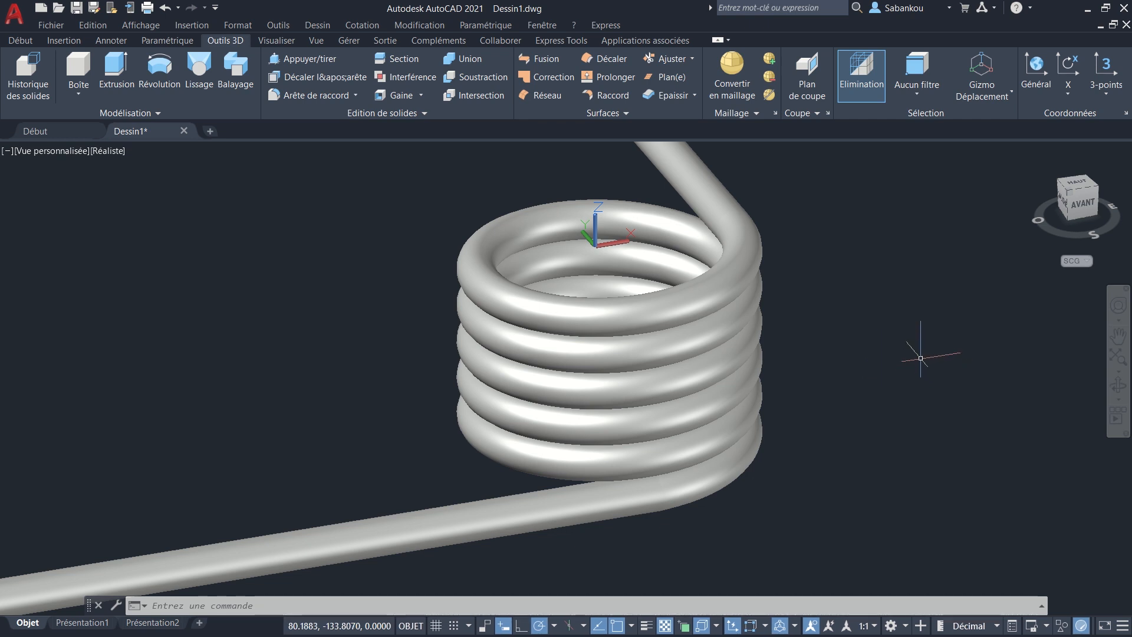
{"action": "left_click", "coordinate": [1119, 384]}
{"action": "left_click_drag", "start_coordinate": [955, 392], "coordinate": [921, 389]}
{"action": "scroll", "coordinate": [921, 389], "scroll_direction": "down", "scroll_amount": 4}
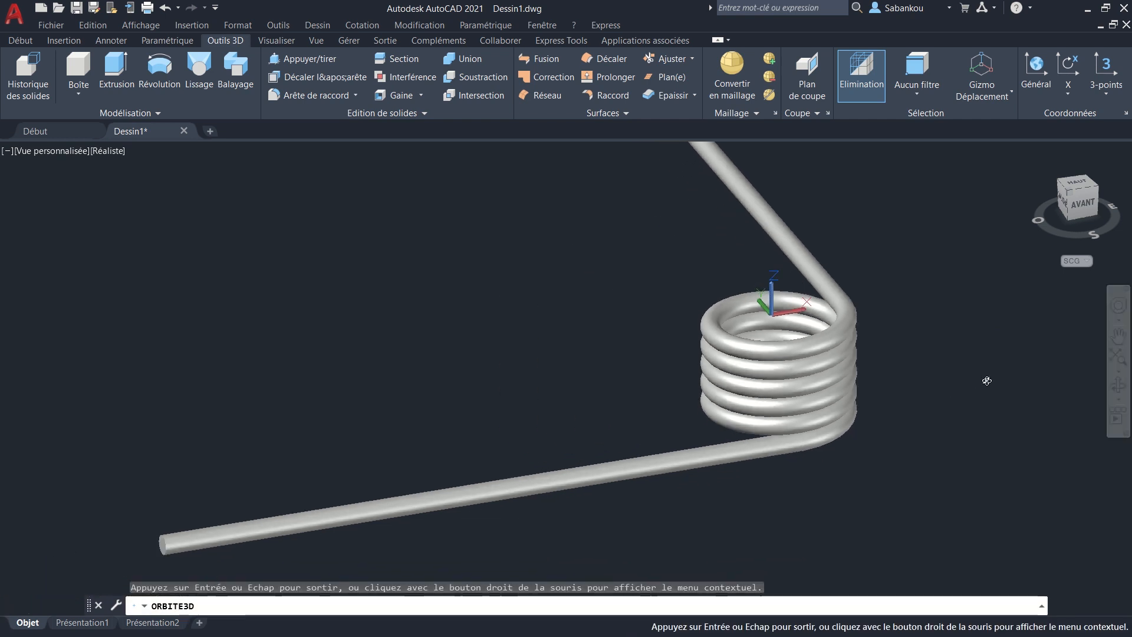
{"action": "middle_click_drag", "start_coordinate": [971, 372], "coordinate": [968, 405]}
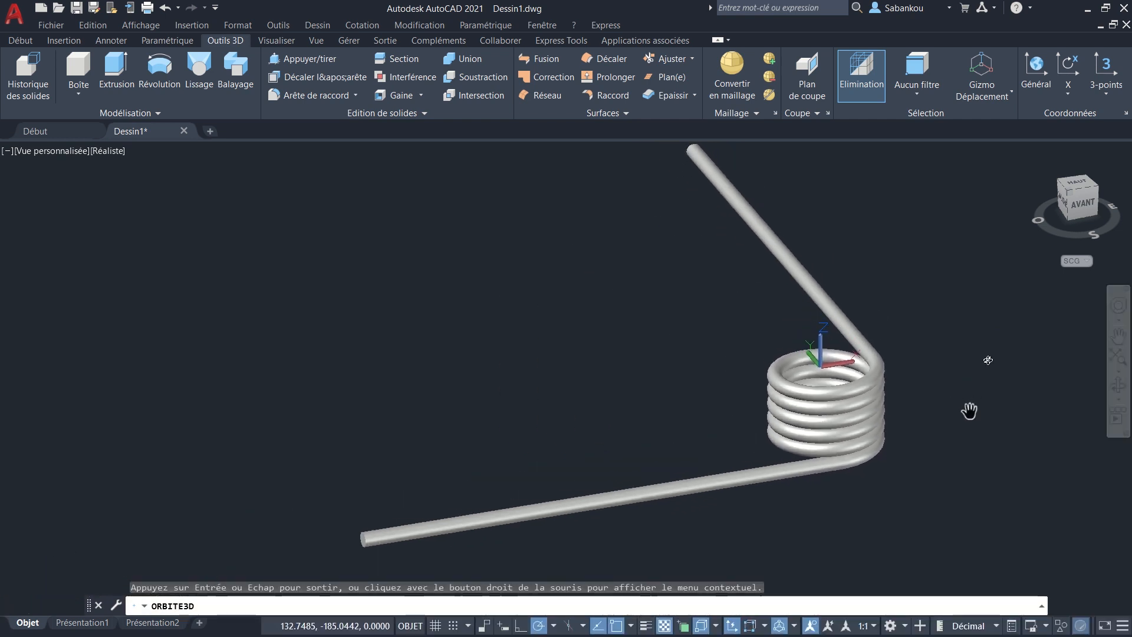
{"action": "left_click_drag", "start_coordinate": [993, 381], "coordinate": [701, 357]}
{"action": "left_click_drag", "start_coordinate": [898, 365], "coordinate": [850, 348]}
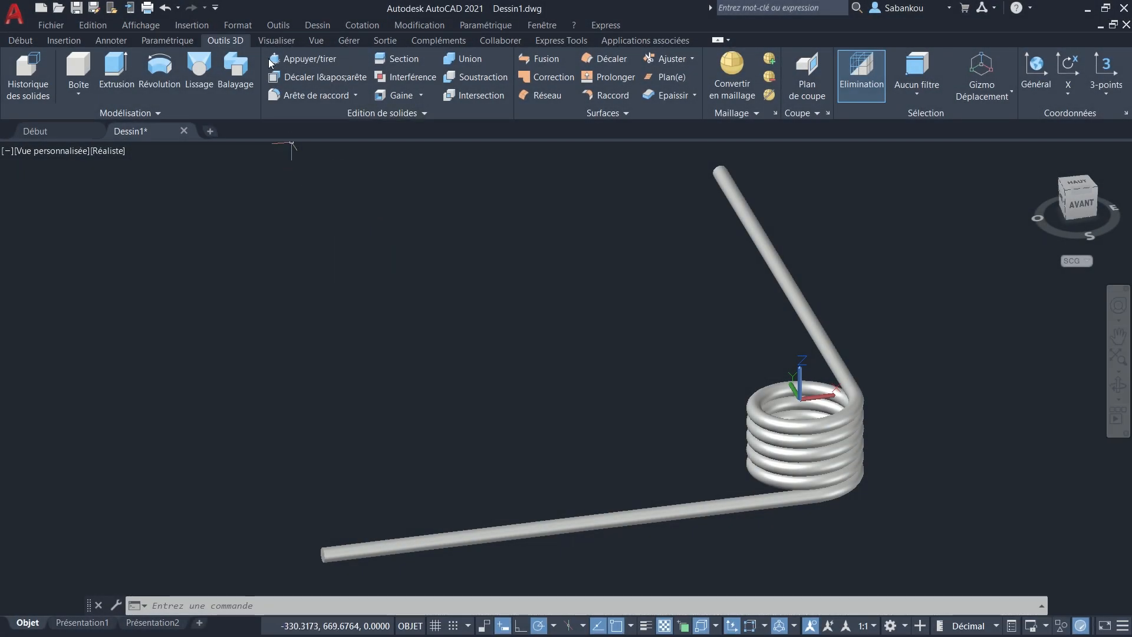
- Display the materials browser and find the steel (Acier) materials in the Autodesk library
{"action": "left_click", "coordinate": [275, 40]}
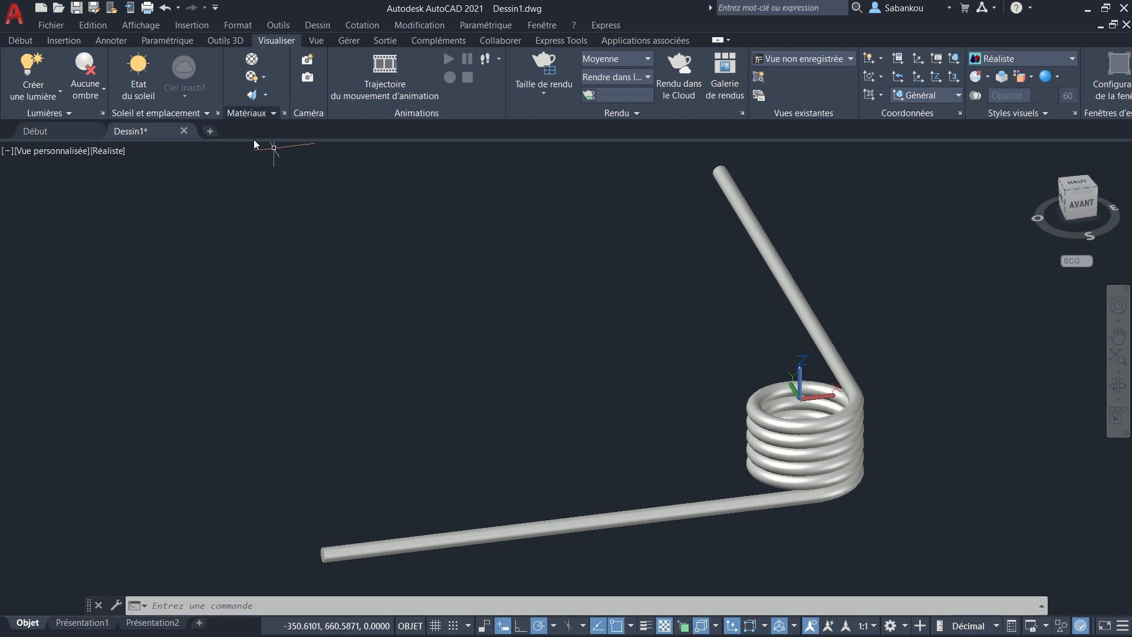
{"action": "left_click", "coordinate": [252, 59]}
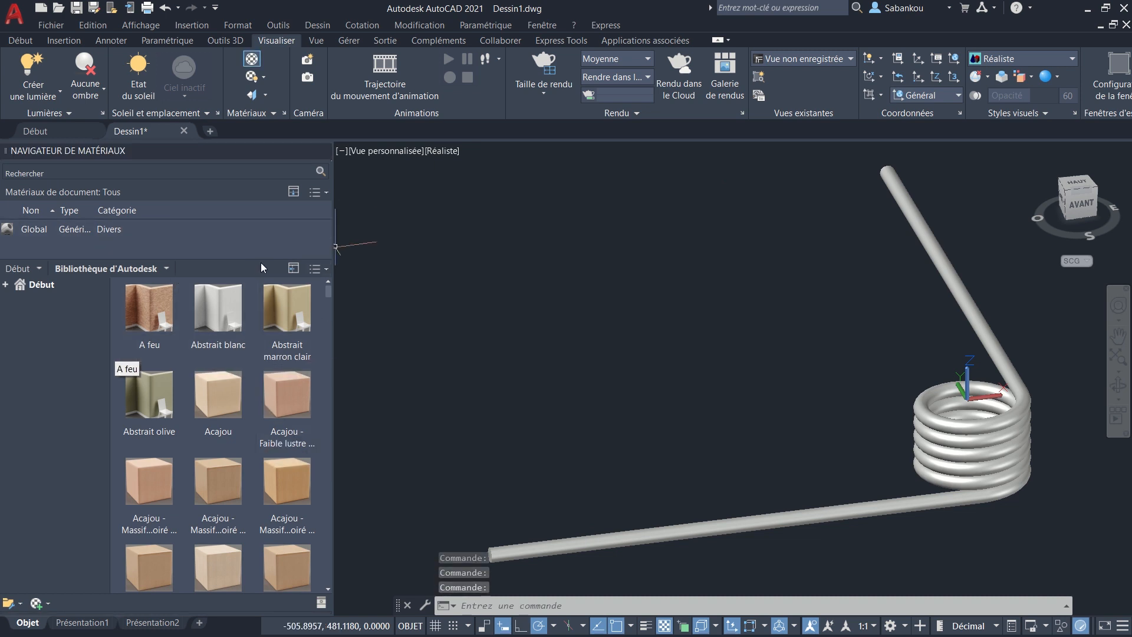
{"action": "scroll", "coordinate": [263, 401], "scroll_direction": "down", "scroll_amount": 3}
{"action": "scroll", "coordinate": [263, 399], "scroll_direction": "down", "scroll_amount": 4}
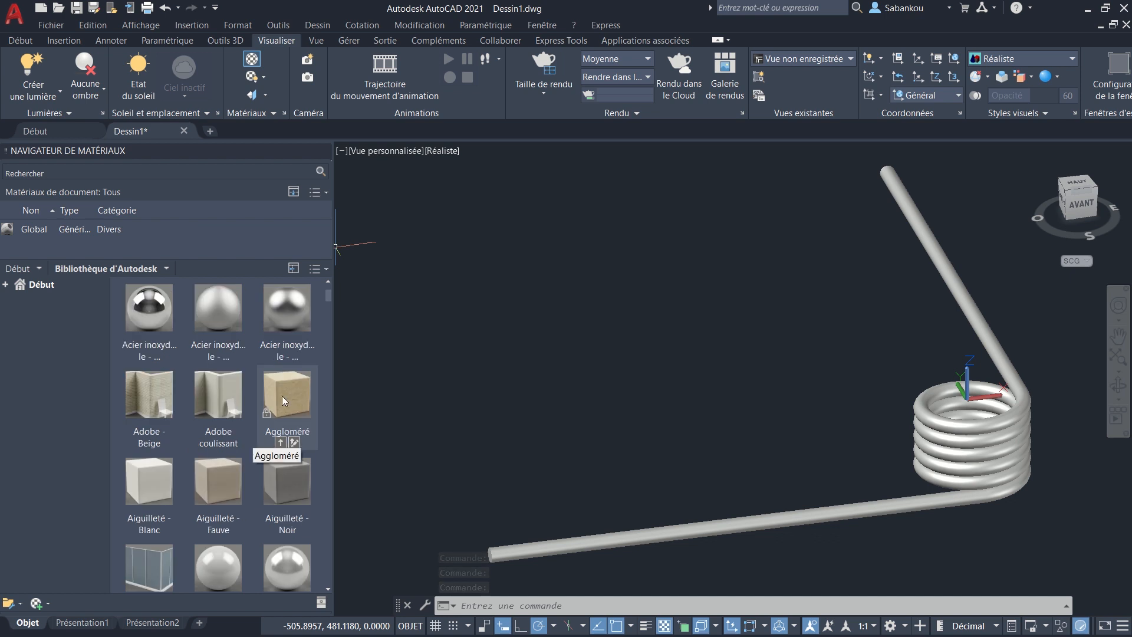
{"action": "scroll", "coordinate": [274, 364], "scroll_direction": "down", "scroll_amount": 3}
{"action": "scroll", "coordinate": [274, 364], "scroll_direction": "up", "scroll_amount": 3}
{"action": "scroll", "coordinate": [275, 365], "scroll_direction": "up", "scroll_amount": 3}
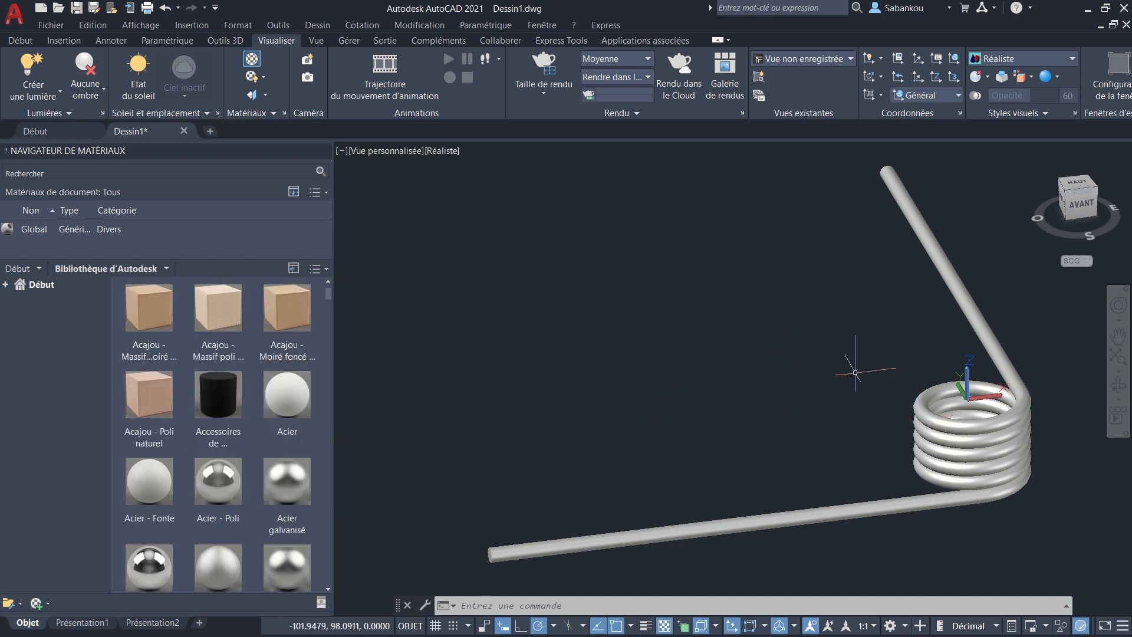
- Assign the Acier material from the Autodesk library to the whole spring solid
{"action": "middle_click_drag", "start_coordinate": [882, 378], "coordinate": [861, 379]}
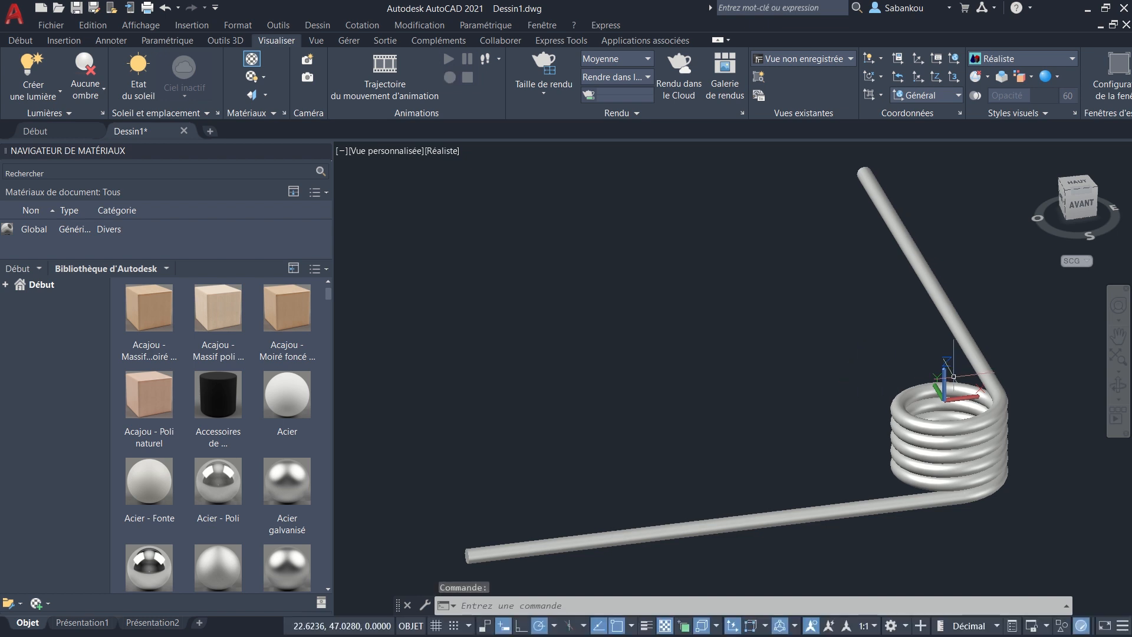
{"action": "left_click", "coordinate": [1045, 551]}
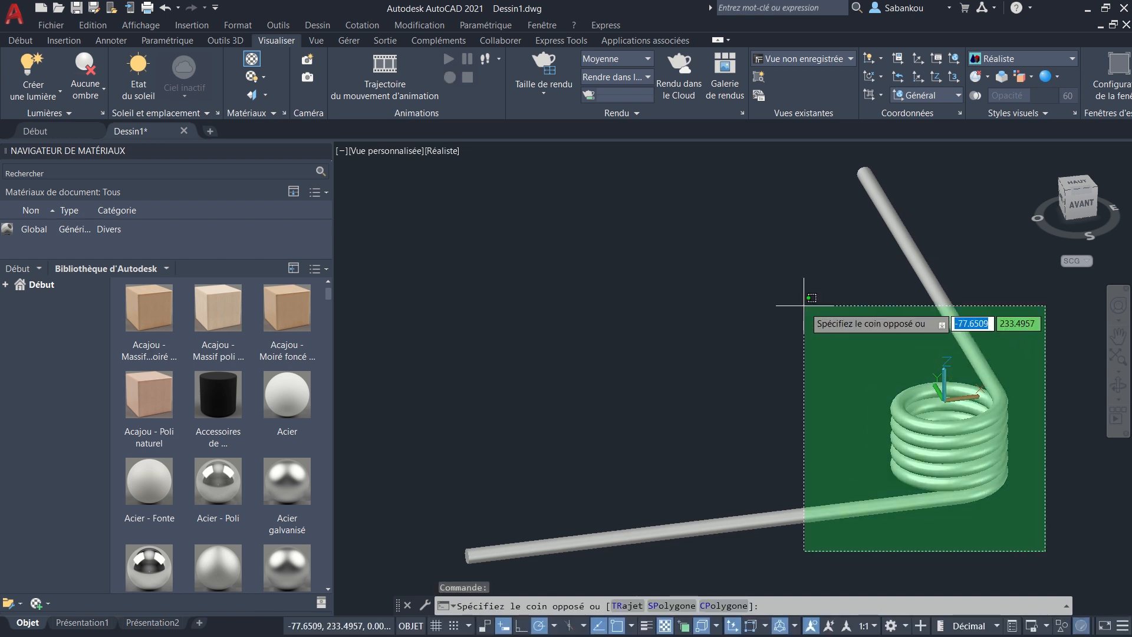
{"action": "left_click", "coordinate": [805, 312]}
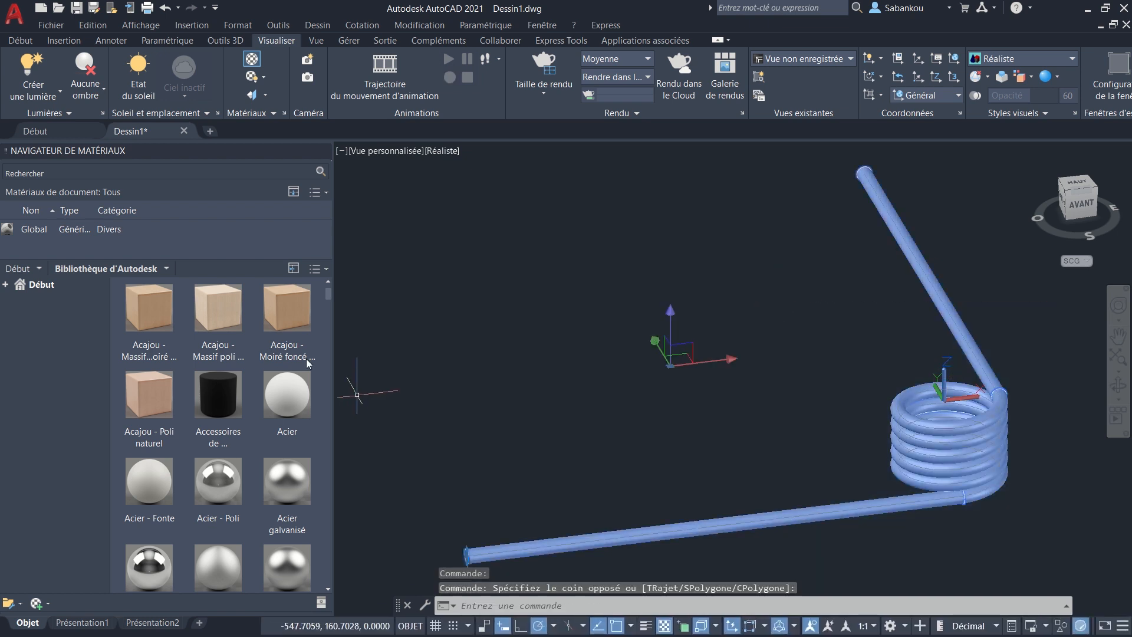
{"action": "right_click", "coordinate": [292, 398]}
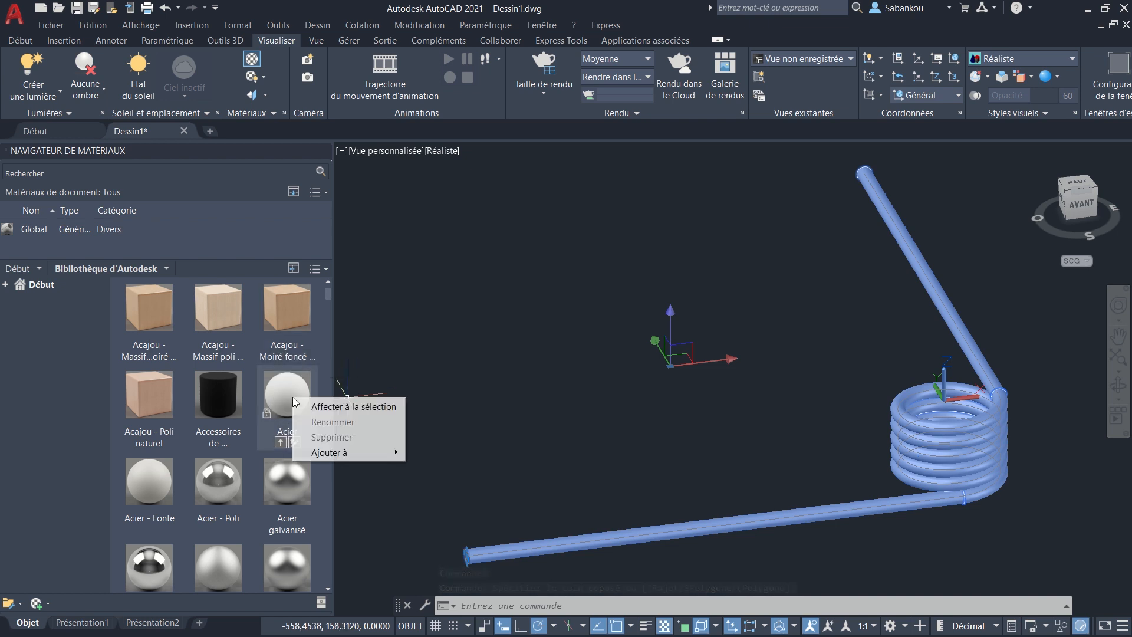
{"action": "left_click", "coordinate": [370, 405]}
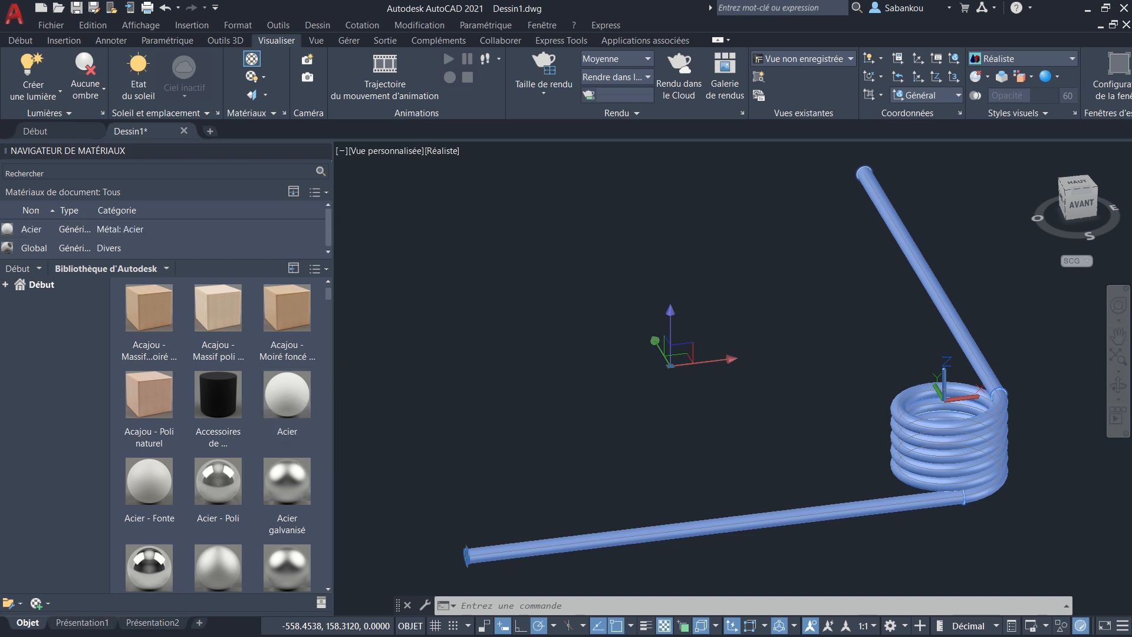
{"action": "key", "text": "Escape"}
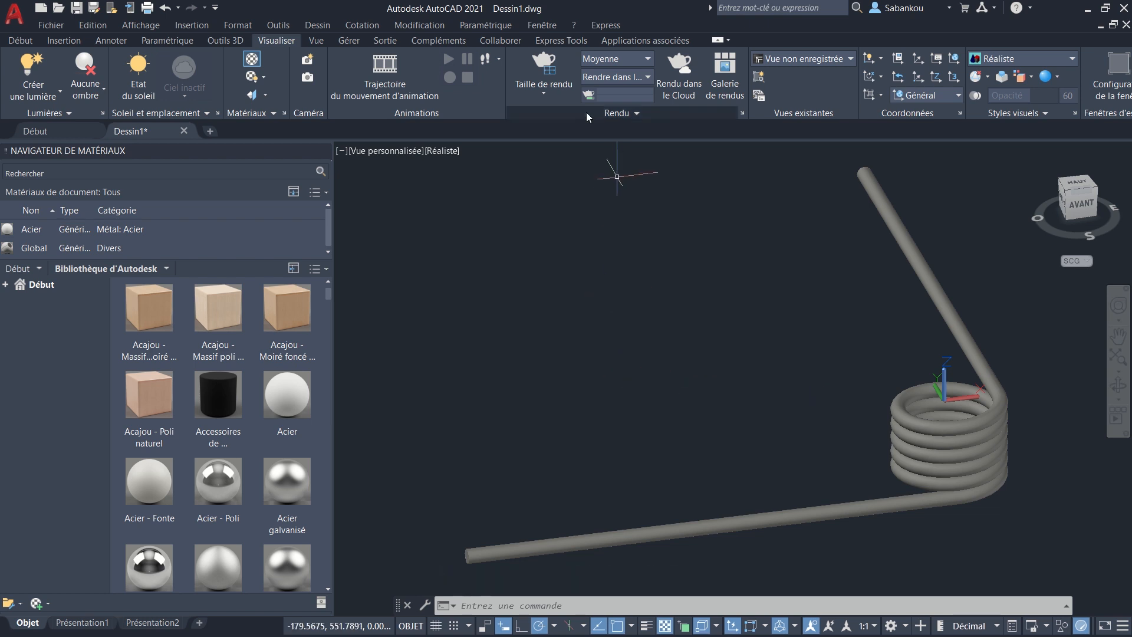
- Set the render size to 1920 x 1080 px Full HDTV and render the spring
{"action": "left_click", "coordinate": [552, 93]}
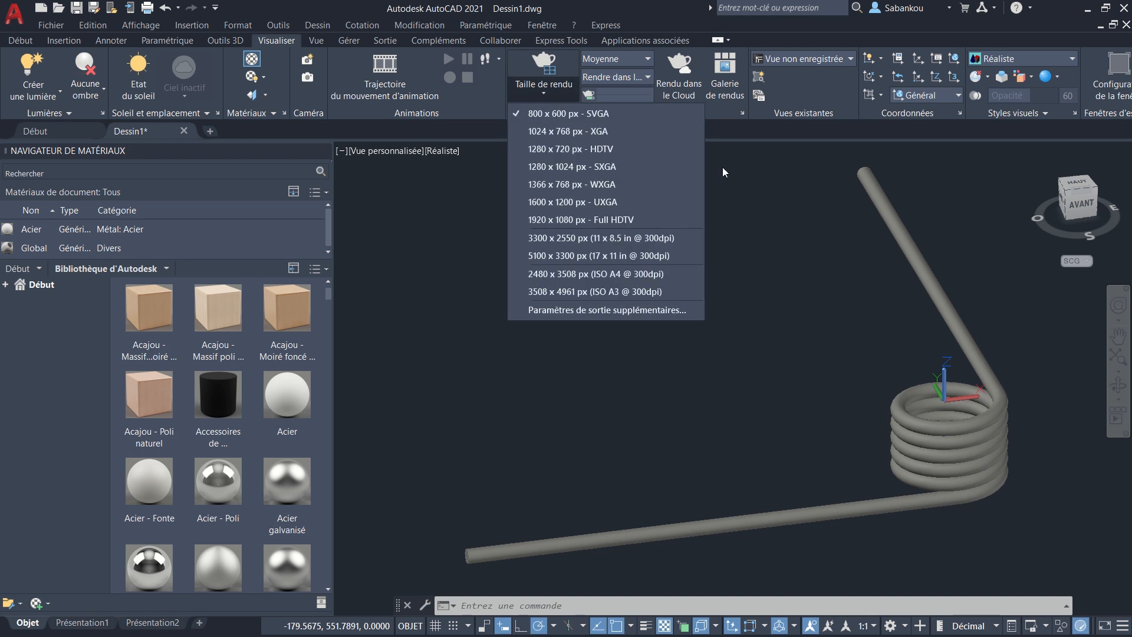
{"action": "left_click", "coordinate": [654, 220]}
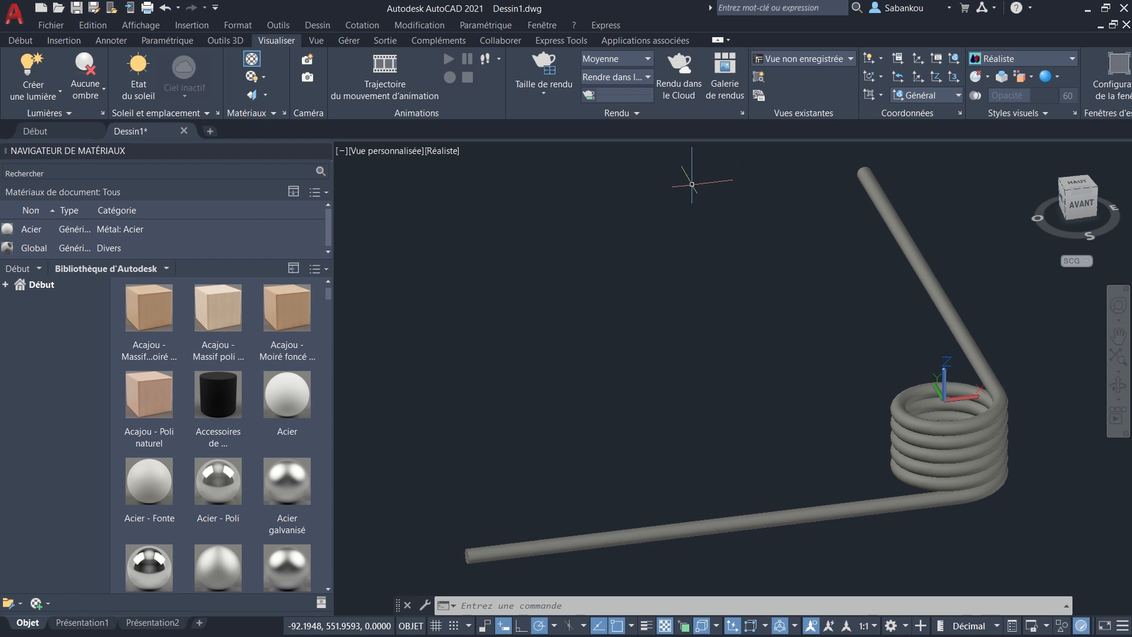
{"action": "left_click", "coordinate": [544, 67]}
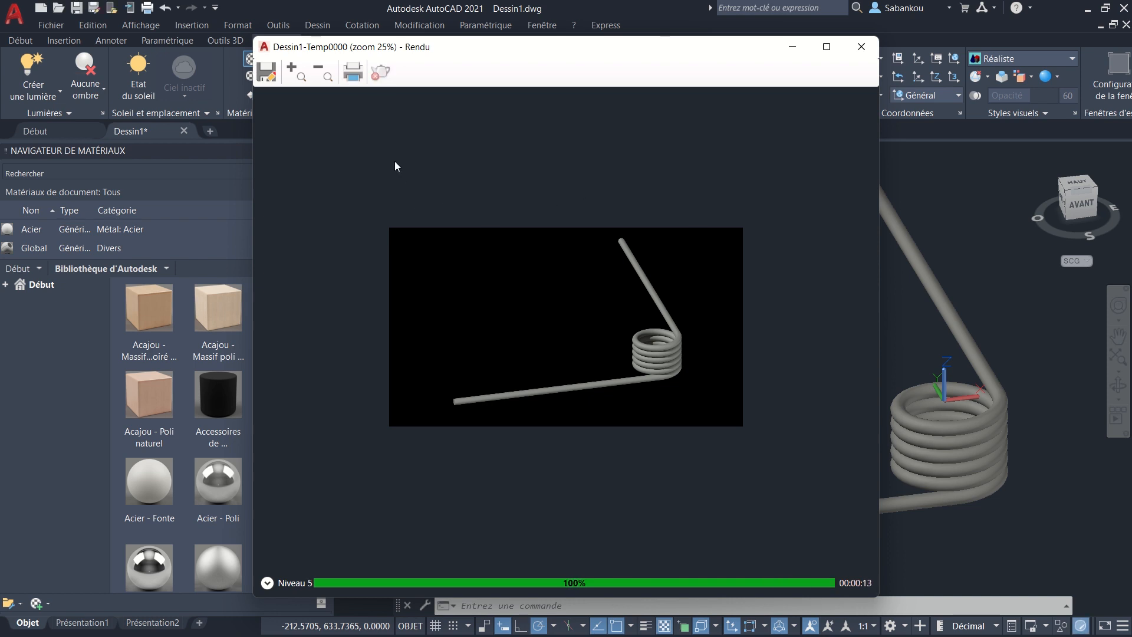
- Save the rendered image to the desktop as a PNG file named RESSORT DE TORSION
{"action": "left_click", "coordinate": [266, 68]}
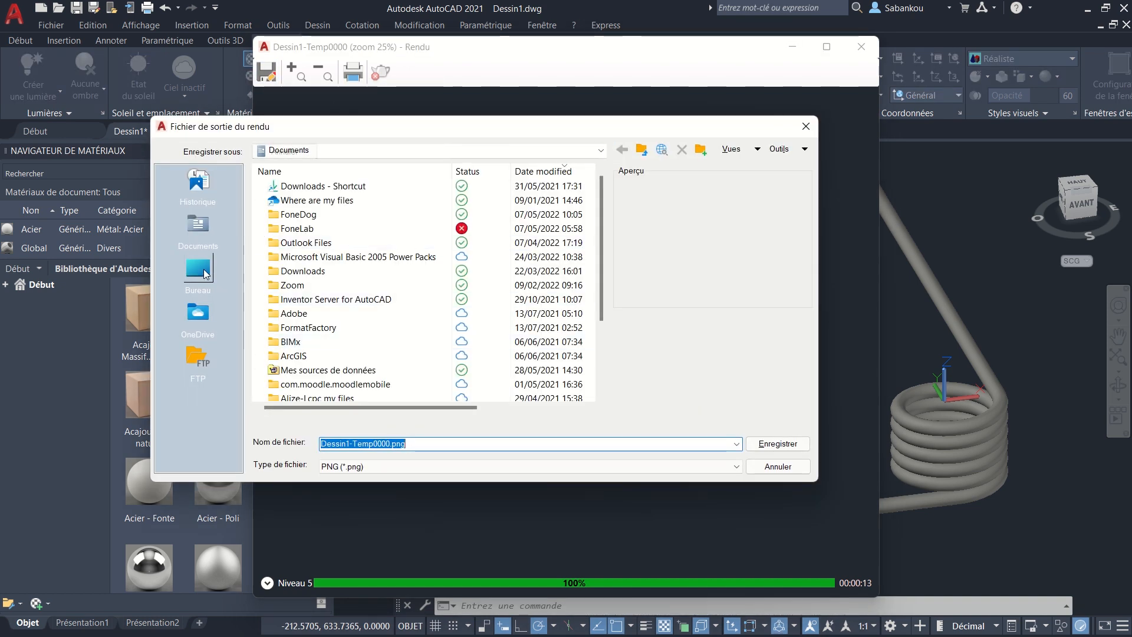
{"action": "left_click", "coordinate": [198, 271]}
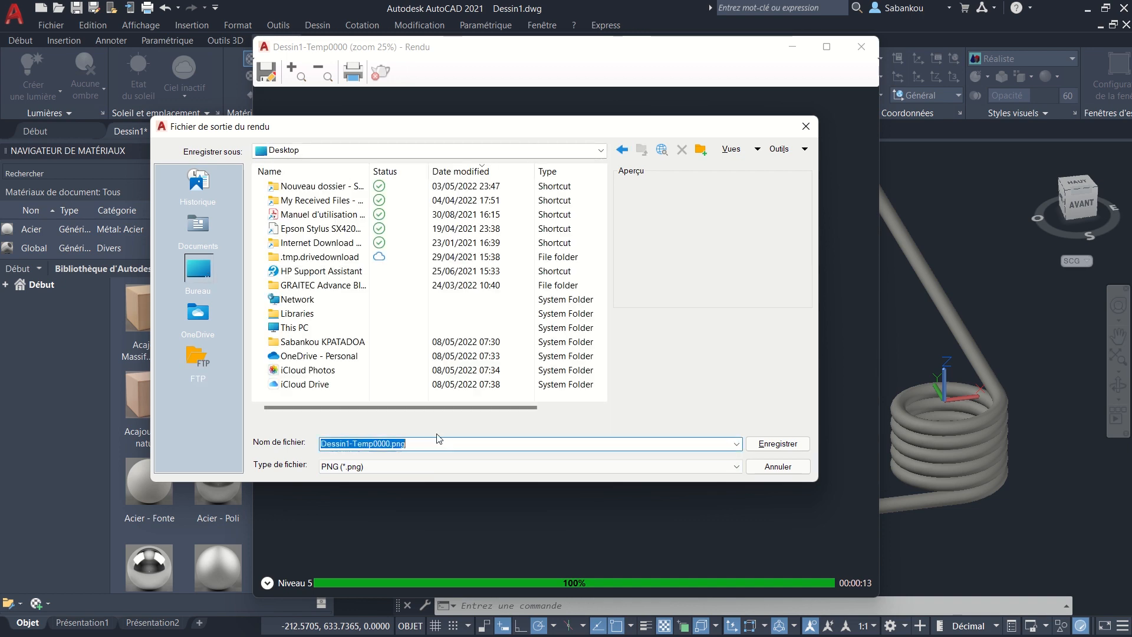
{"action": "type", "text": "R"}
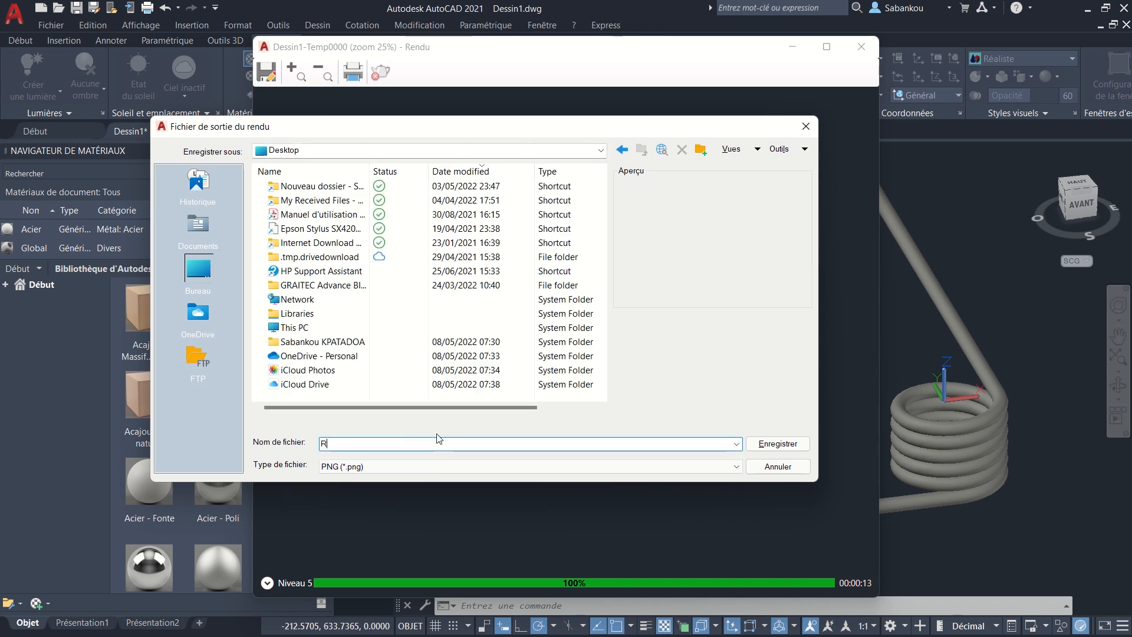
{"action": "type", "text": "ESSORT DE"}
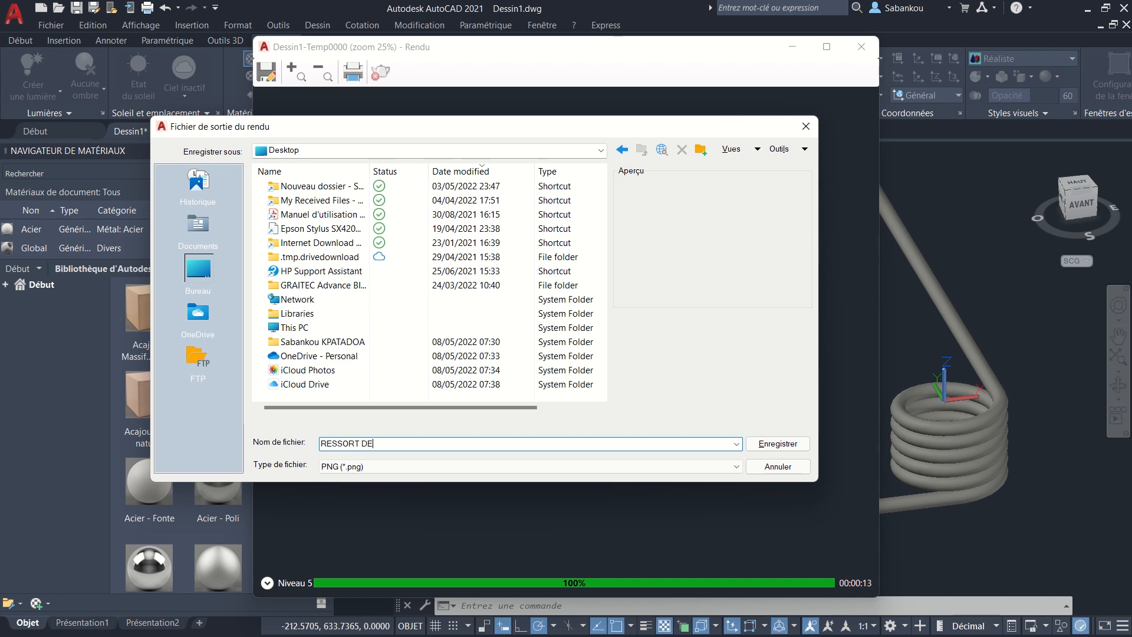
{"action": "type", "text": " TORSION"}
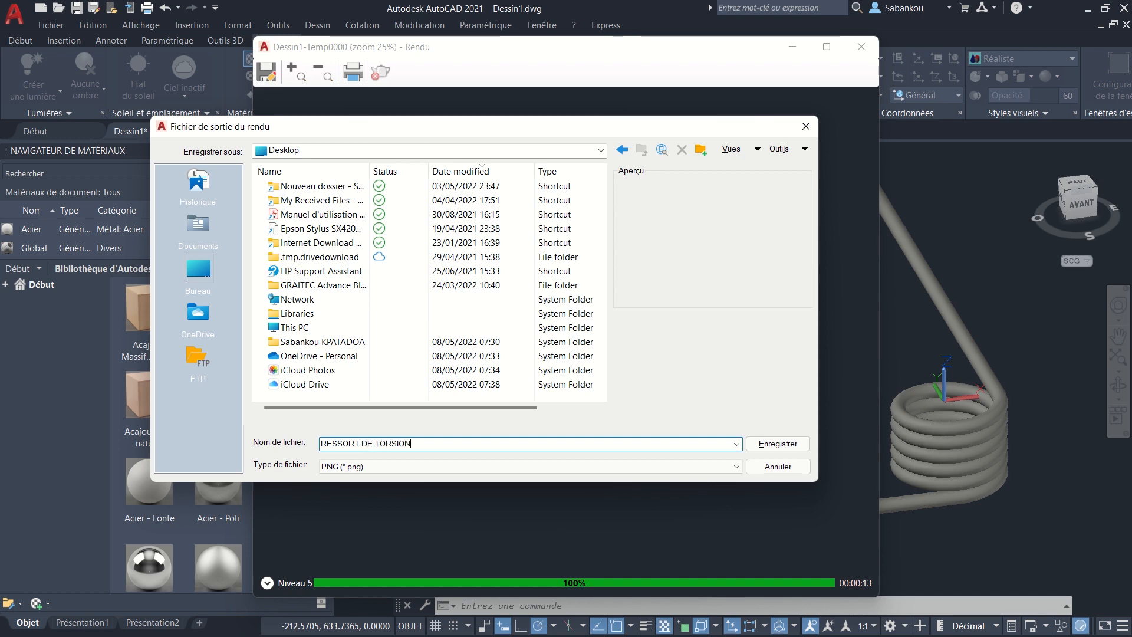
{"action": "key", "text": "Return"}
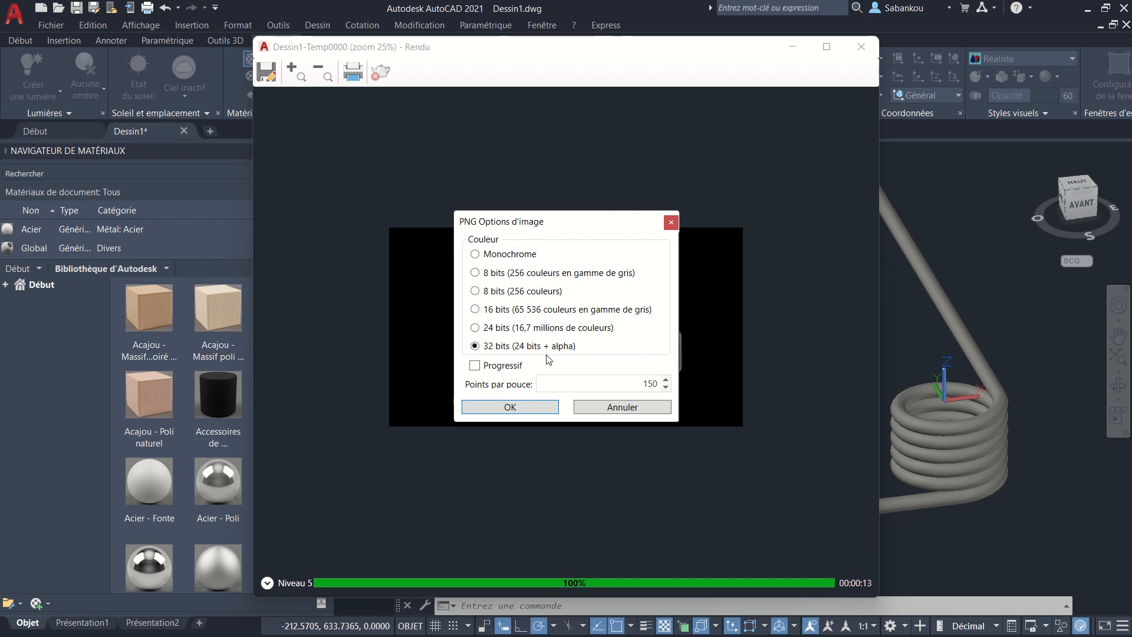
- Set the PNG resolution to 300 dots per inch and accept the image options
{"action": "left_click_drag", "start_coordinate": [626, 387], "coordinate": [727, 388]}
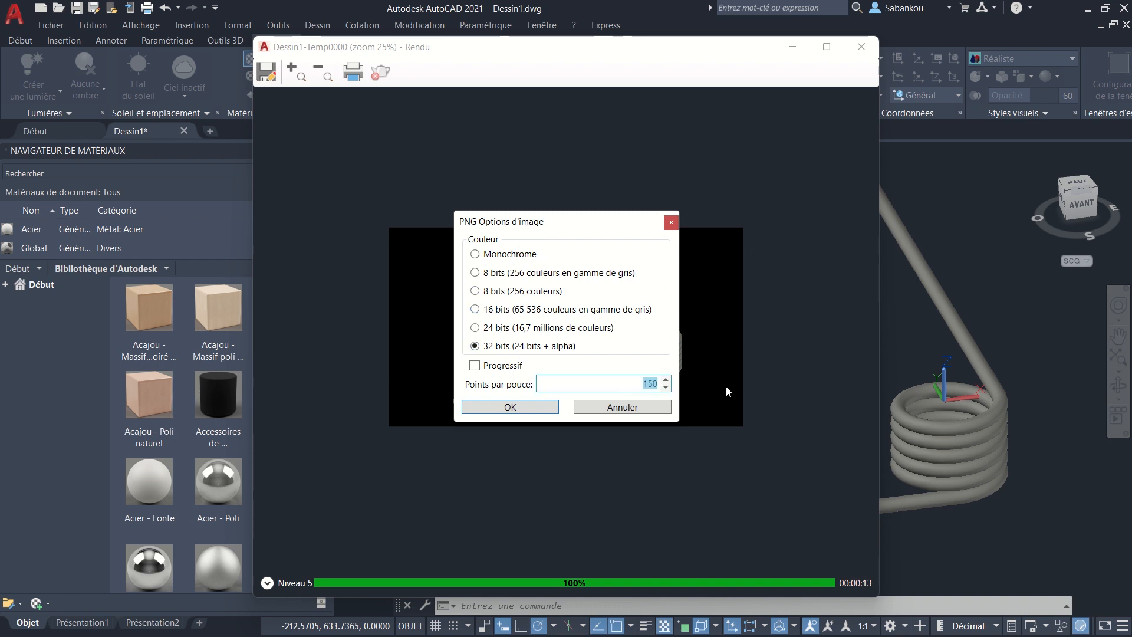
{"action": "type", "text": "300"}
{"action": "left_click", "coordinate": [526, 406]}
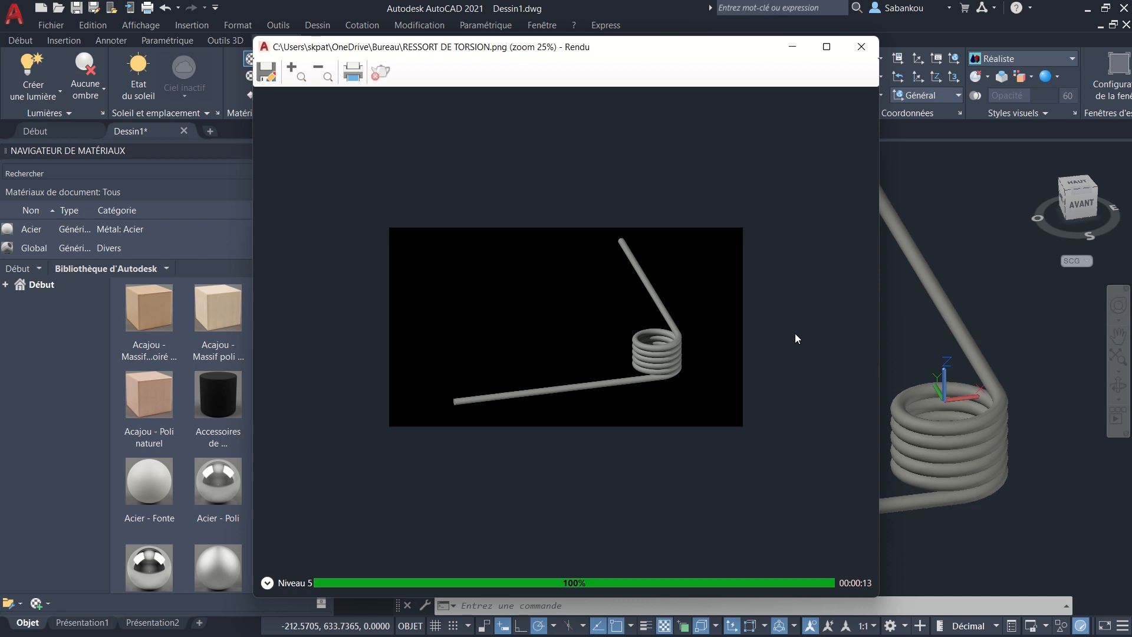
- Open RESSORT DE TORSION.png from the desktop in Photos and inspect the rendered spring up close
{"action": "key", "text": "super+d"}
{"action": "left_click", "coordinate": [392, 557]}
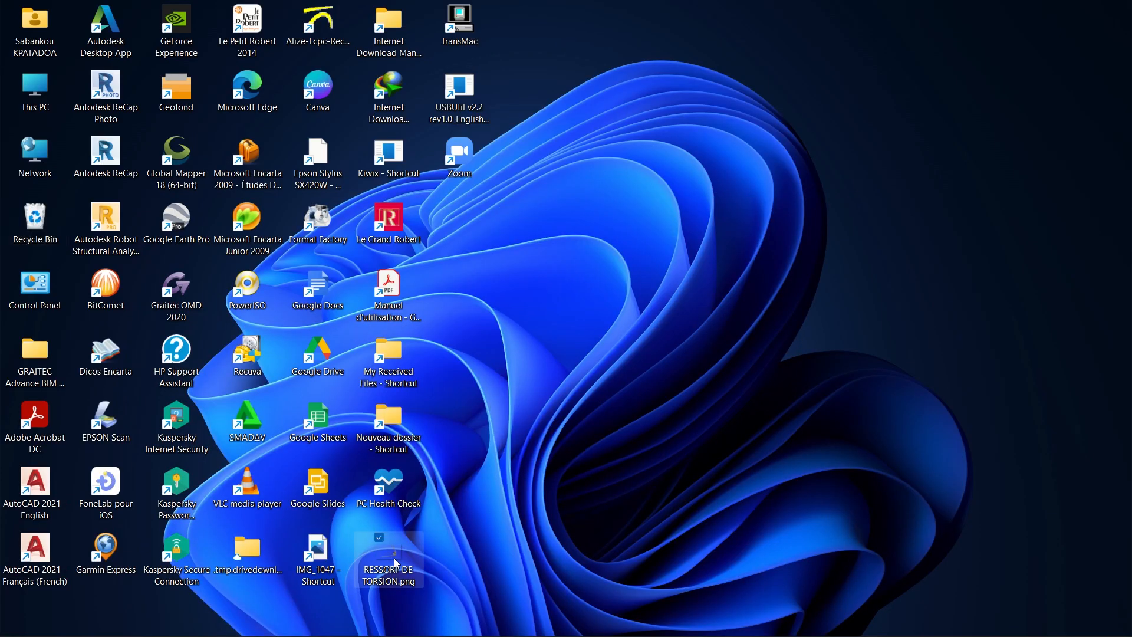
{"action": "double_click", "coordinate": [394, 557]}
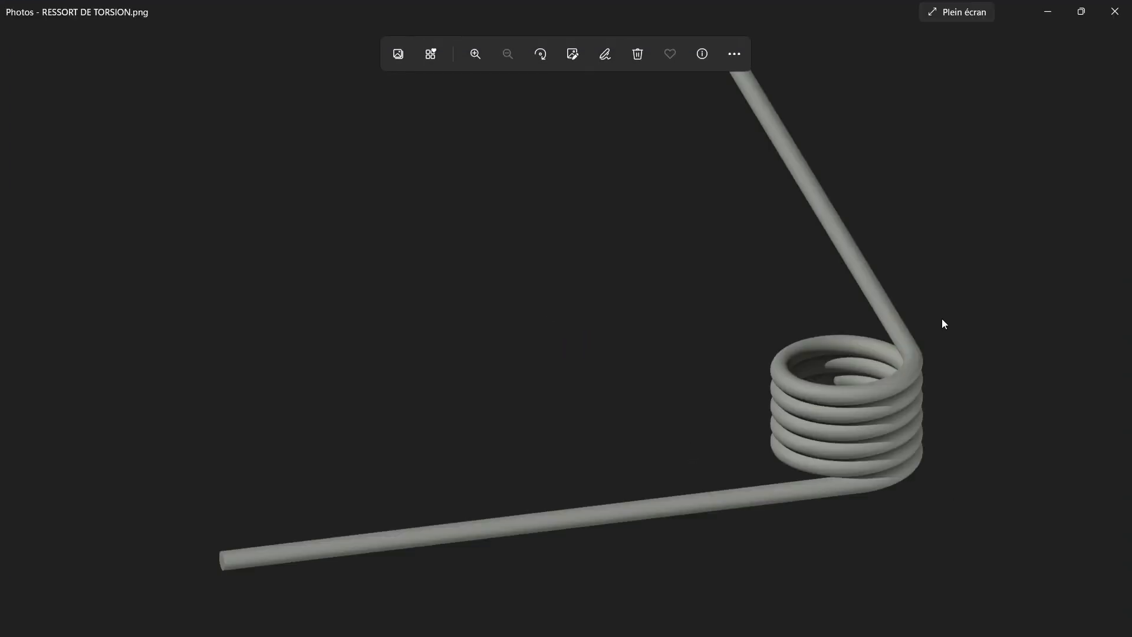
{"action": "scroll", "coordinate": [943, 444], "scroll_direction": "up", "scroll_amount": 3}
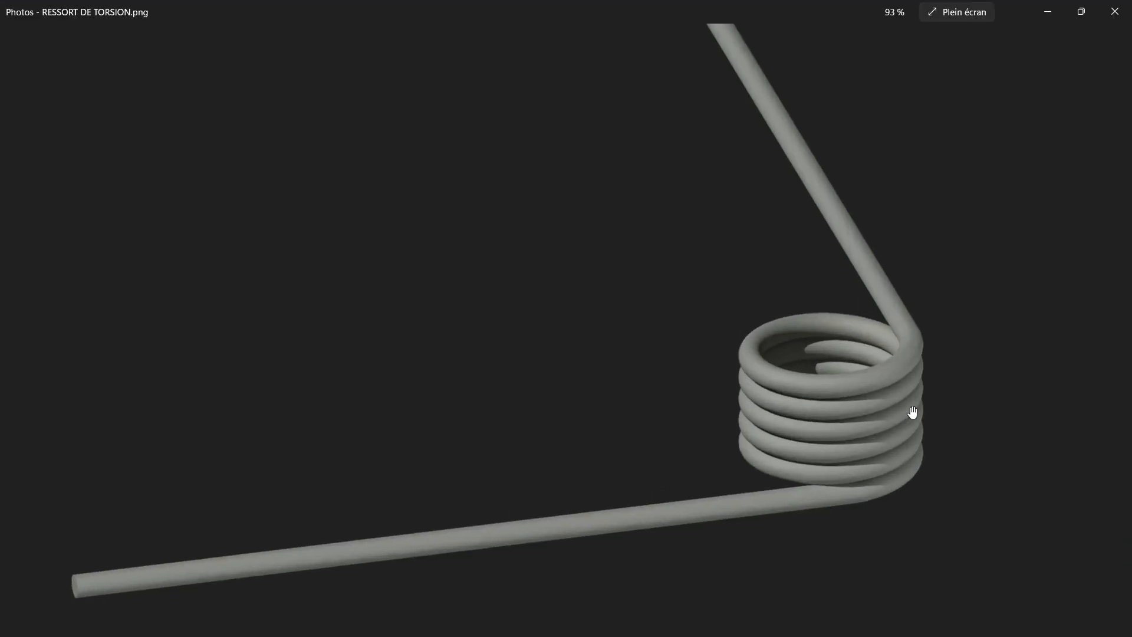
{"action": "scroll", "coordinate": [938, 399], "scroll_direction": "down", "scroll_amount": 3}
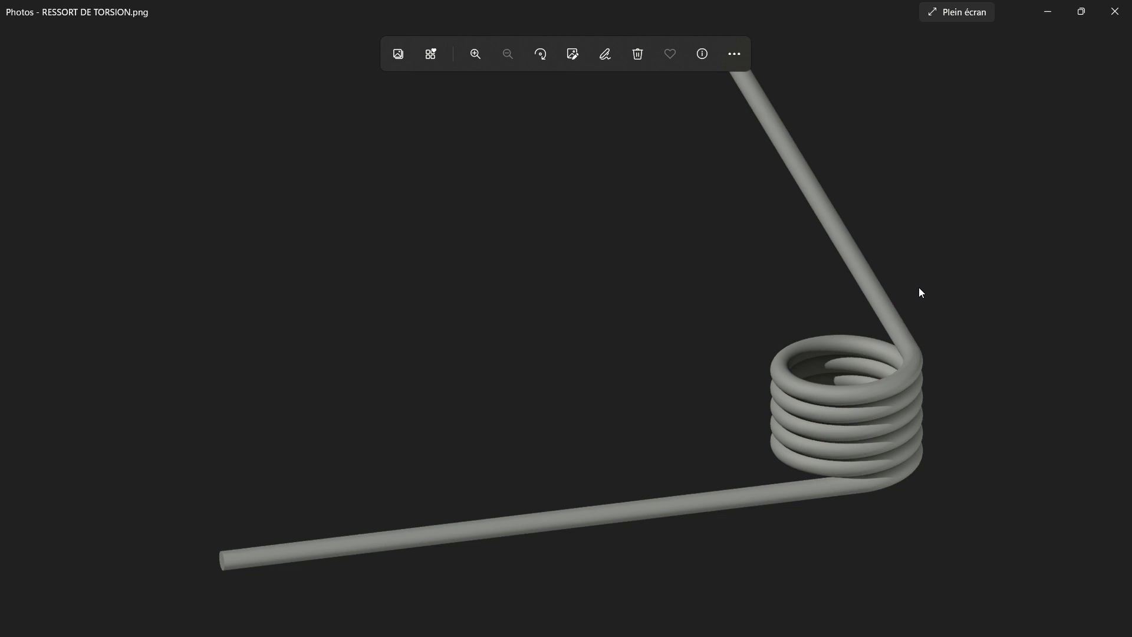
- Put the image viewer away and switch back to the spring drawing in AutoCAD
{"action": "left_click", "coordinate": [968, 12]}
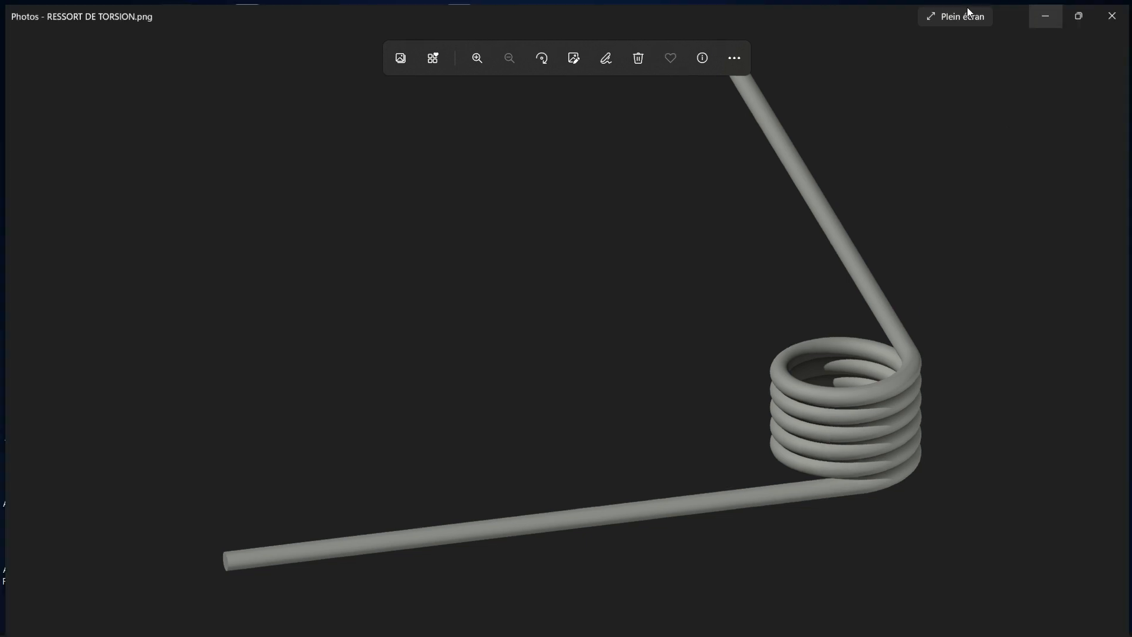
{"action": "mouse_move", "coordinate": [448, 622]}
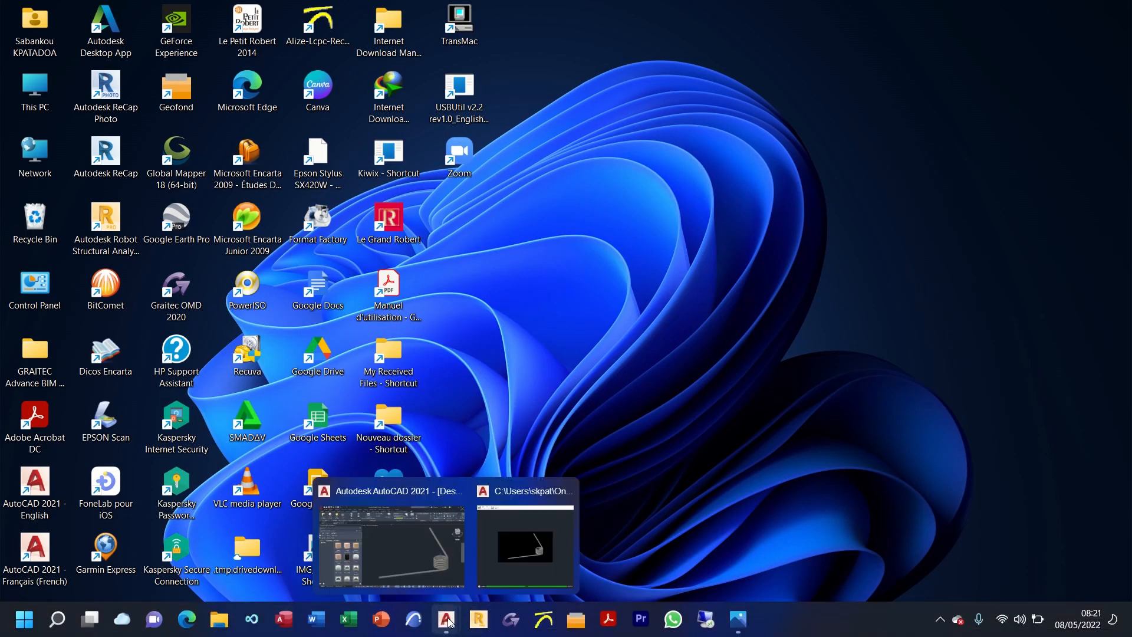
{"action": "left_click", "coordinate": [392, 543]}
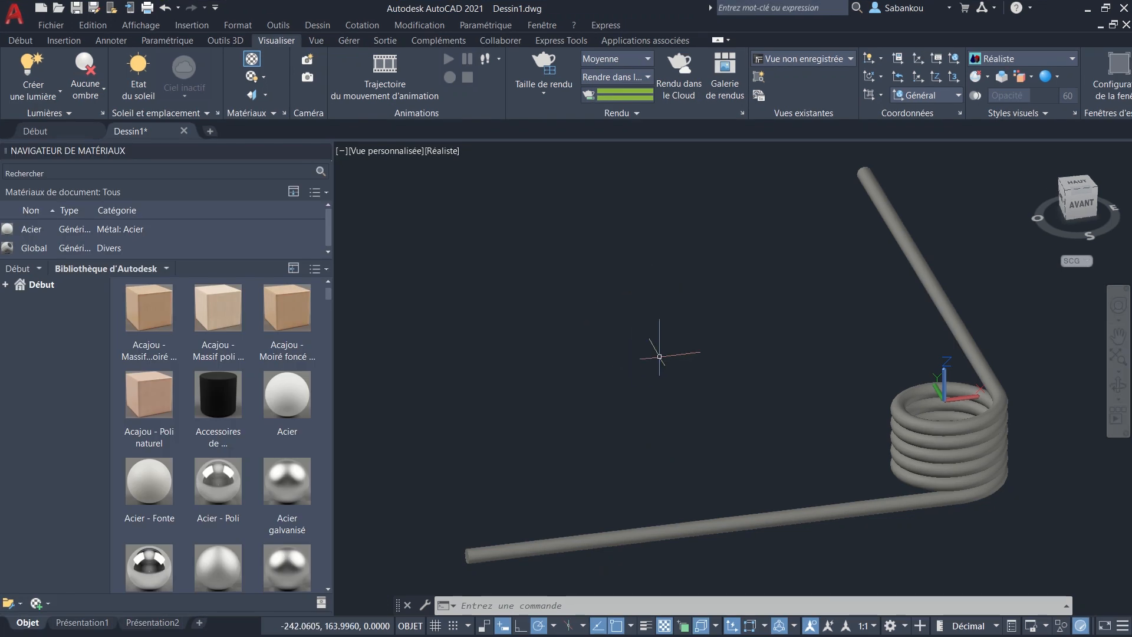